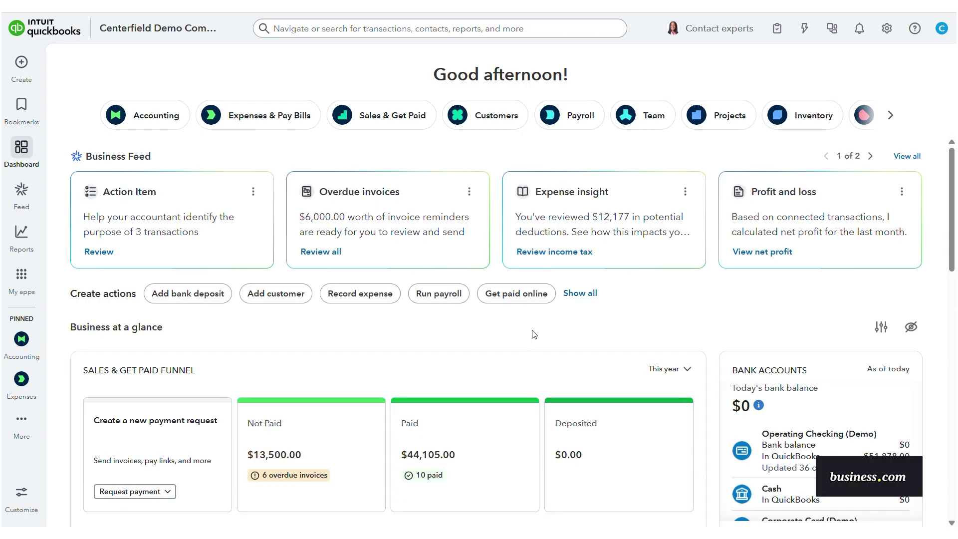
scroll(534, 339, down, 2)
scroll(539, 389, down, 2)
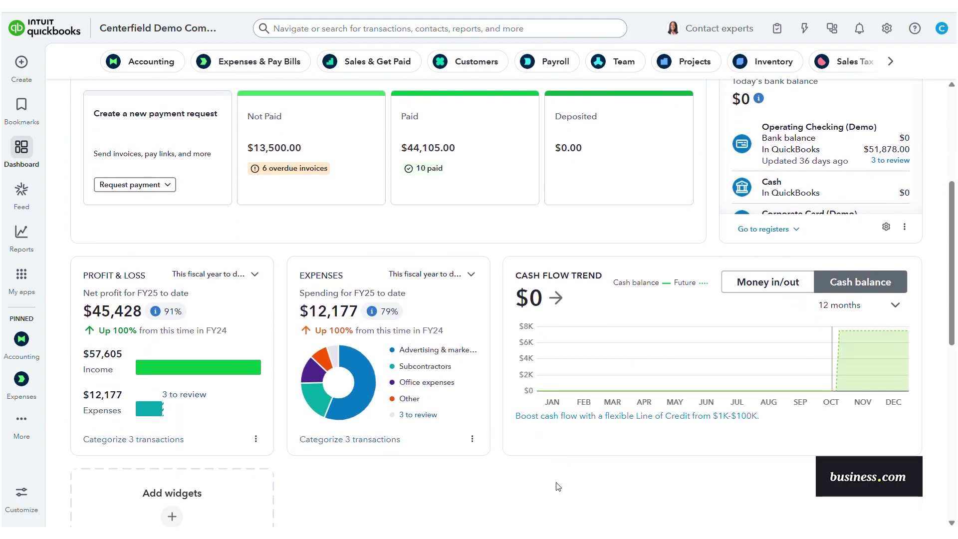
scroll(558, 485, up, 4)
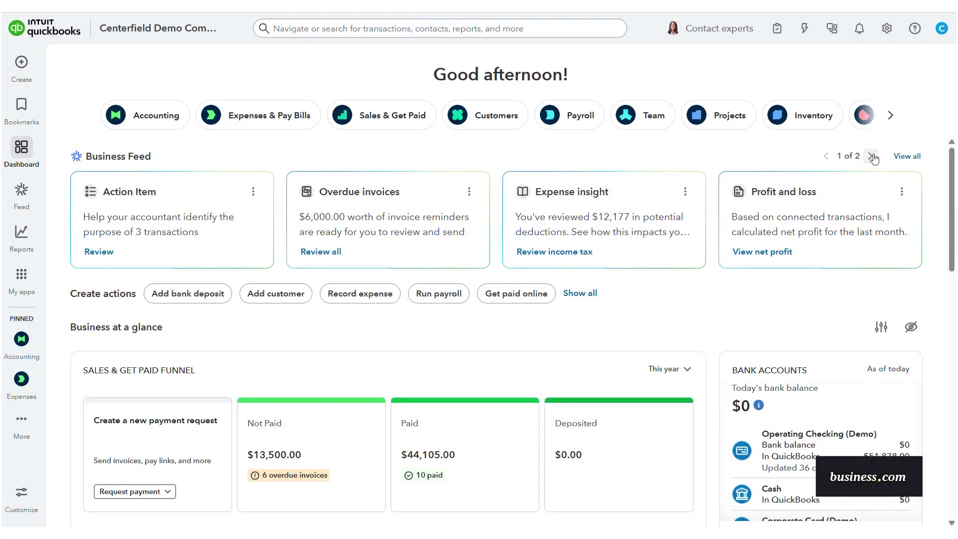
Page the dashboard Business Feed to its second set of cards (2 of 2)
click(871, 156)
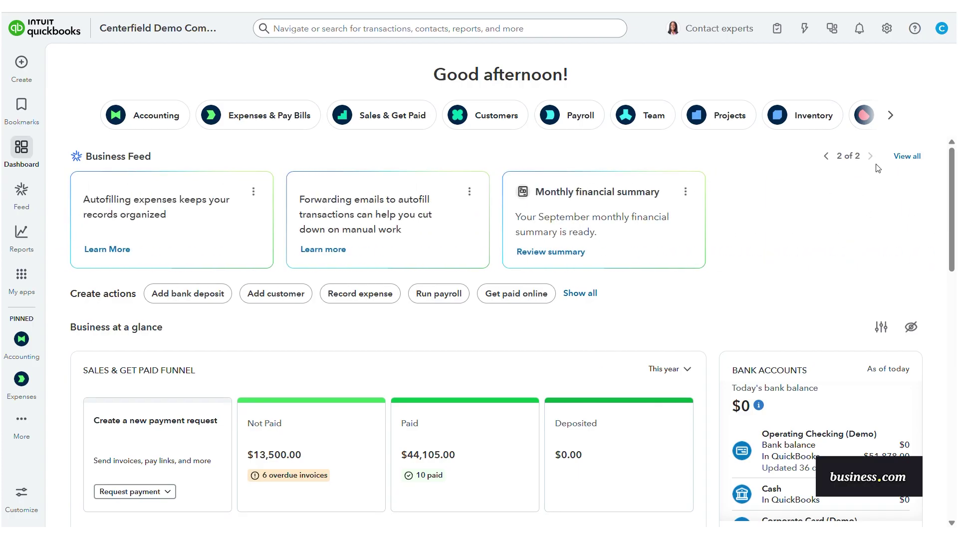
Open the full Business Feed and check its filter categories without changing them
click(907, 156)
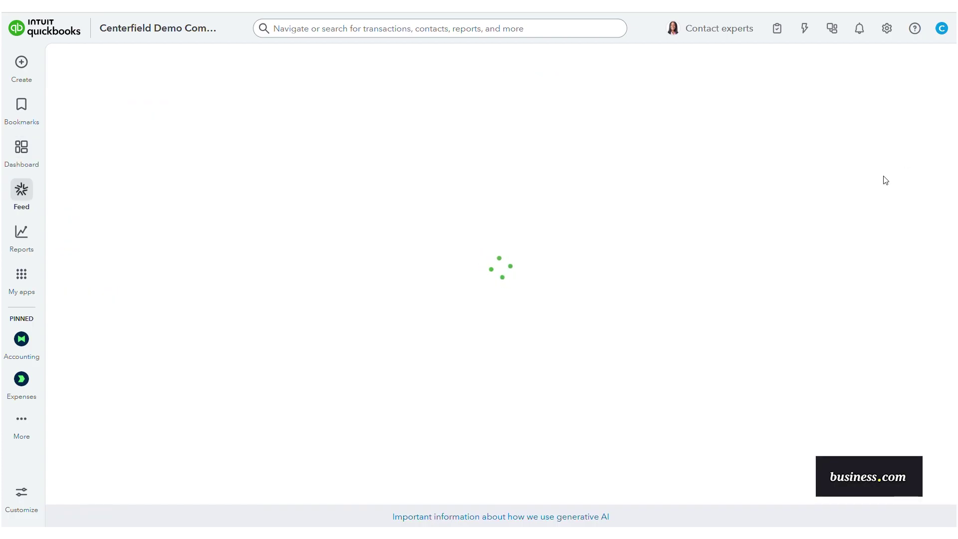
drag(952, 81, 953, 131)
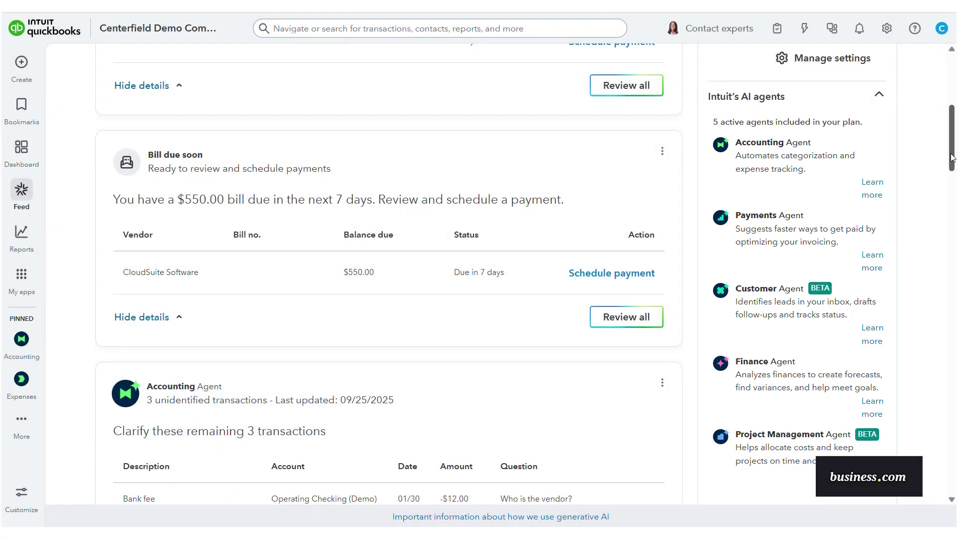
drag(952, 158, 947, 131)
scroll(948, 132, up, 3)
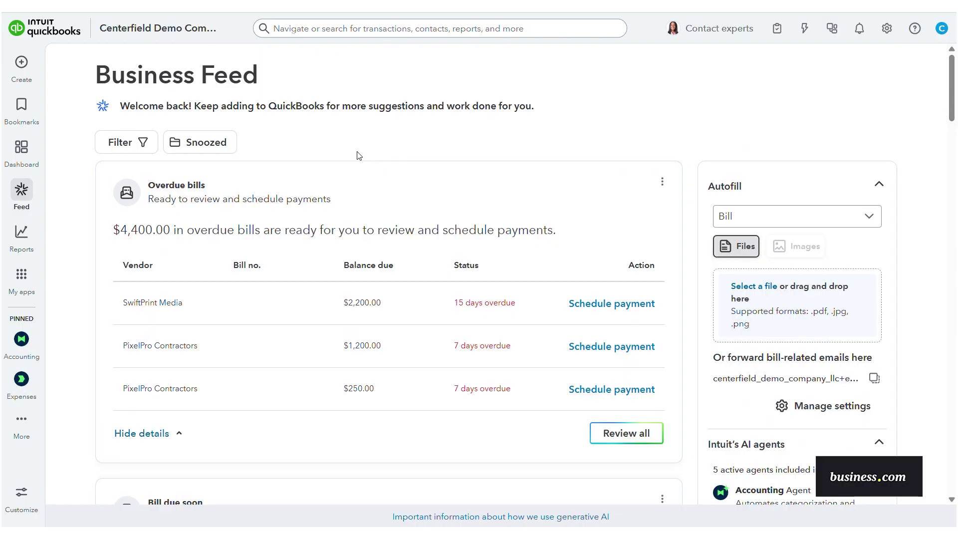
click(137, 143)
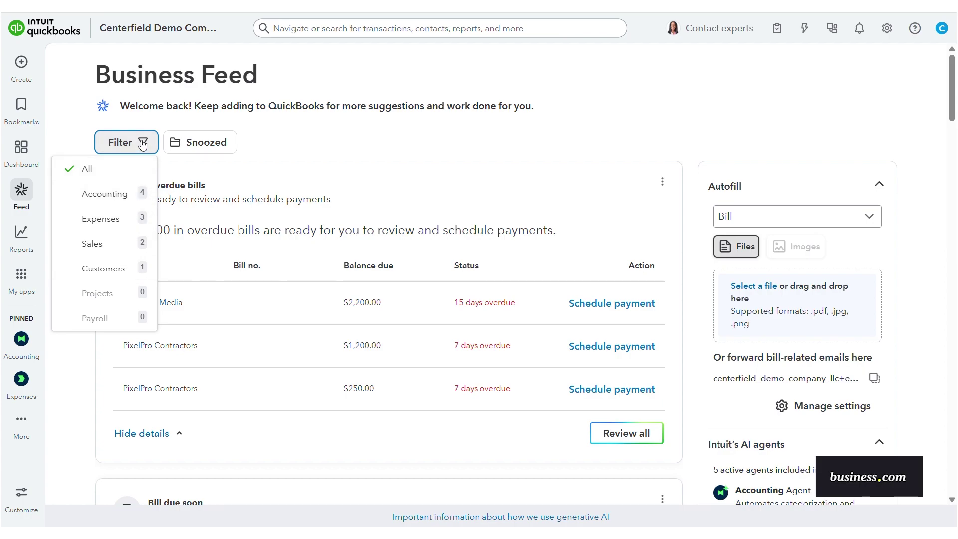
click(143, 144)
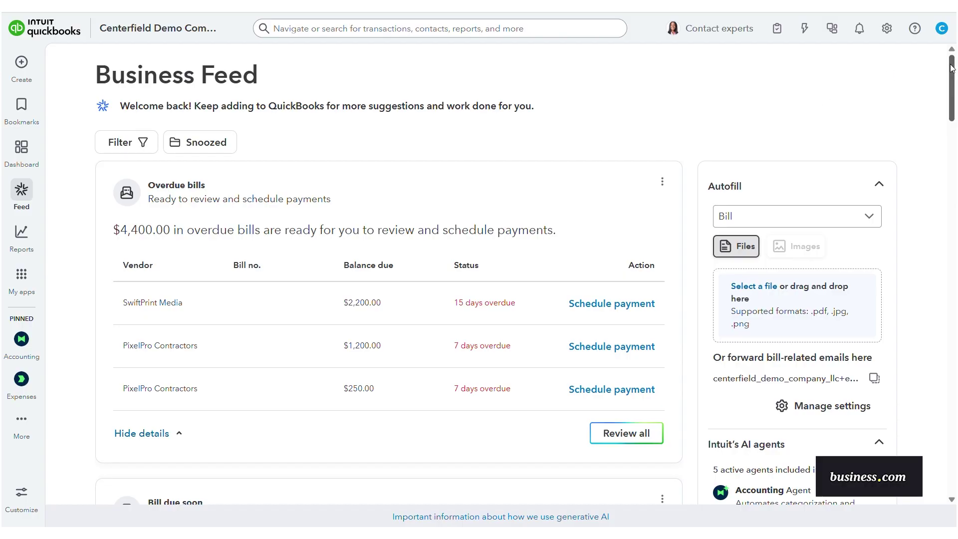
drag(951, 68, 952, 154)
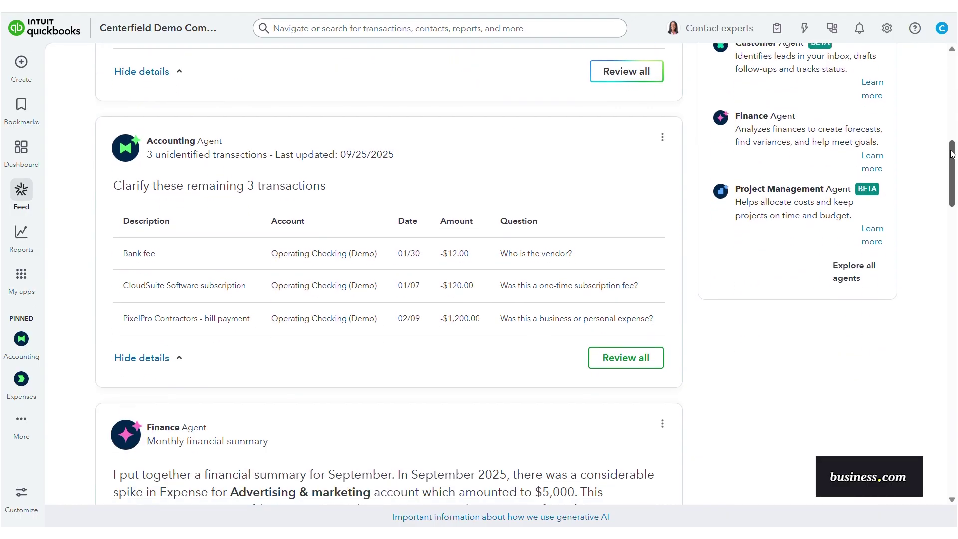
drag(952, 154, 952, 191)
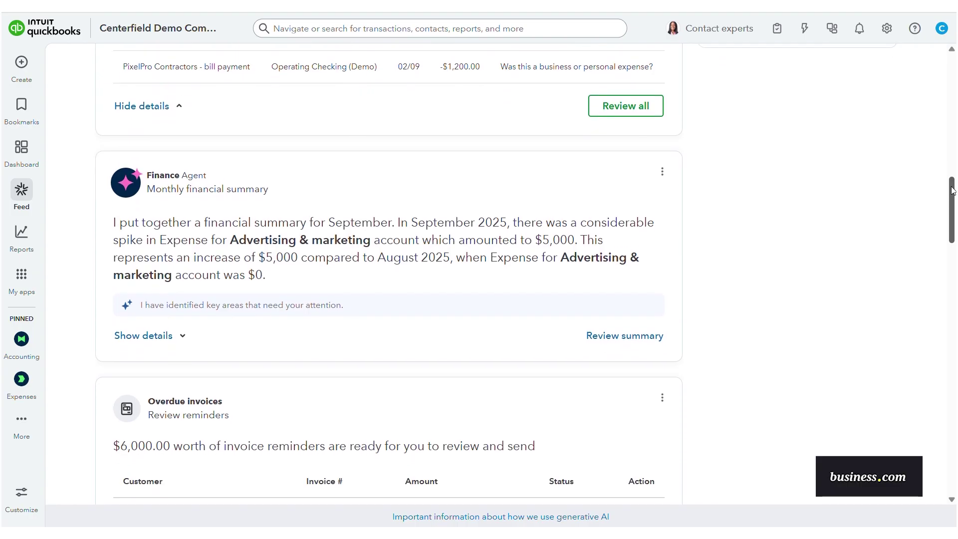
drag(952, 192, 953, 374)
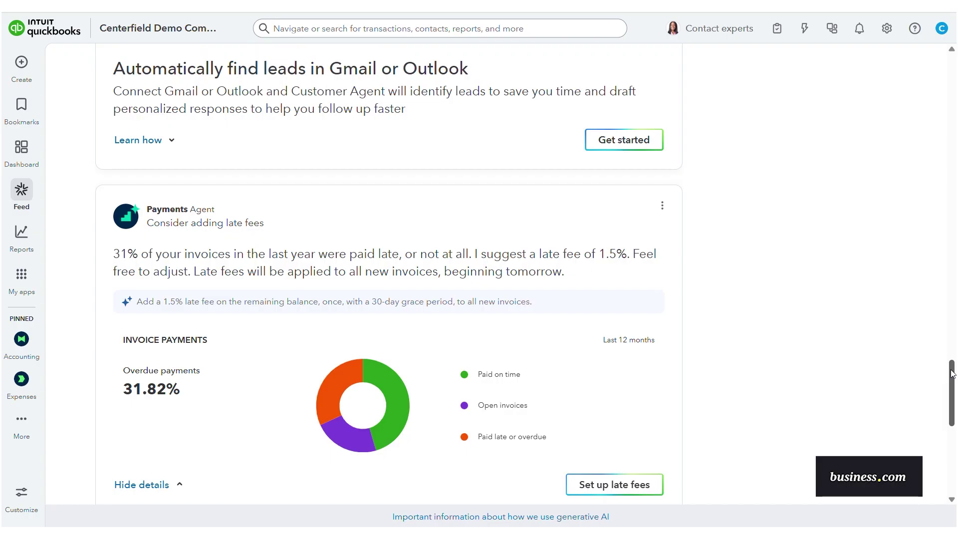
drag(953, 374, 951, 64)
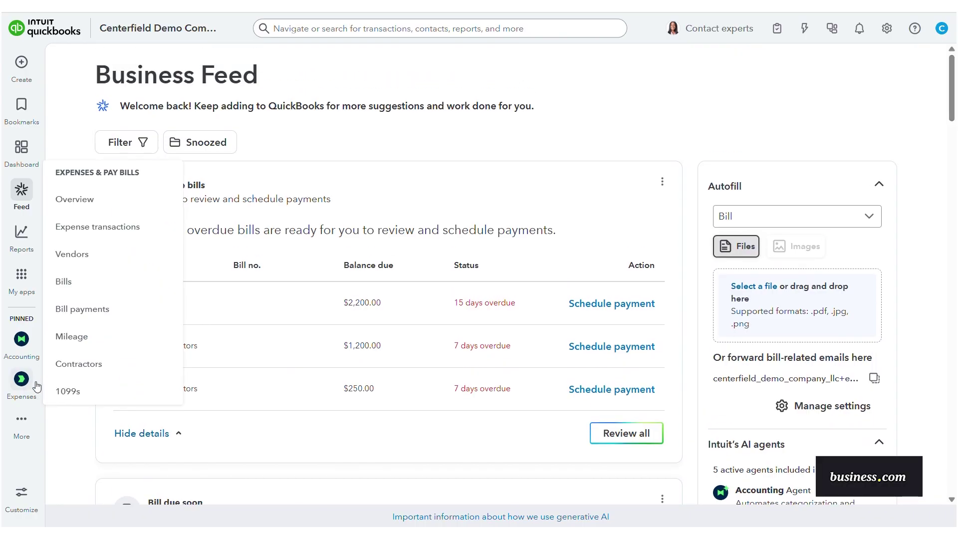
Draft a Dunder Mifflin Co expense, review its $1,015.00 autofill, and close it unsaved
click(122, 229)
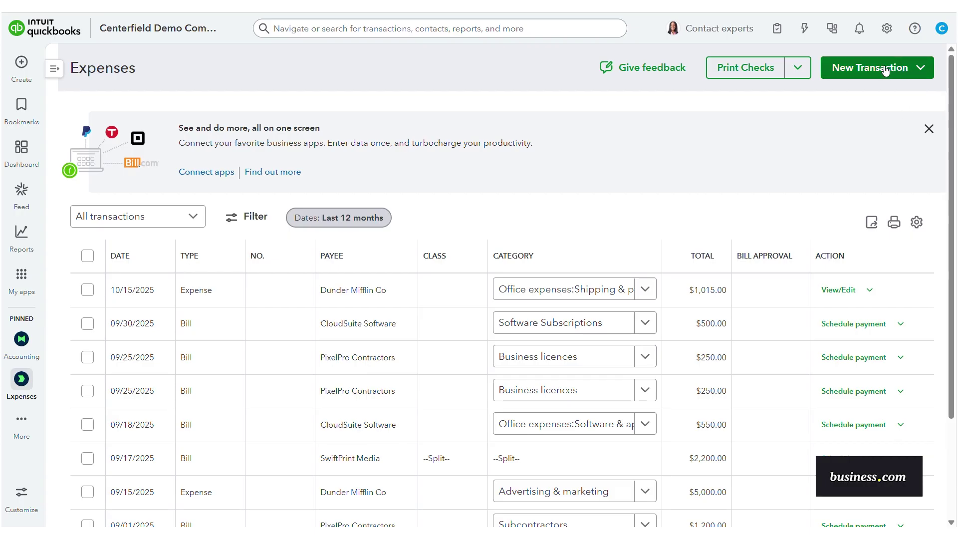
click(886, 71)
click(827, 169)
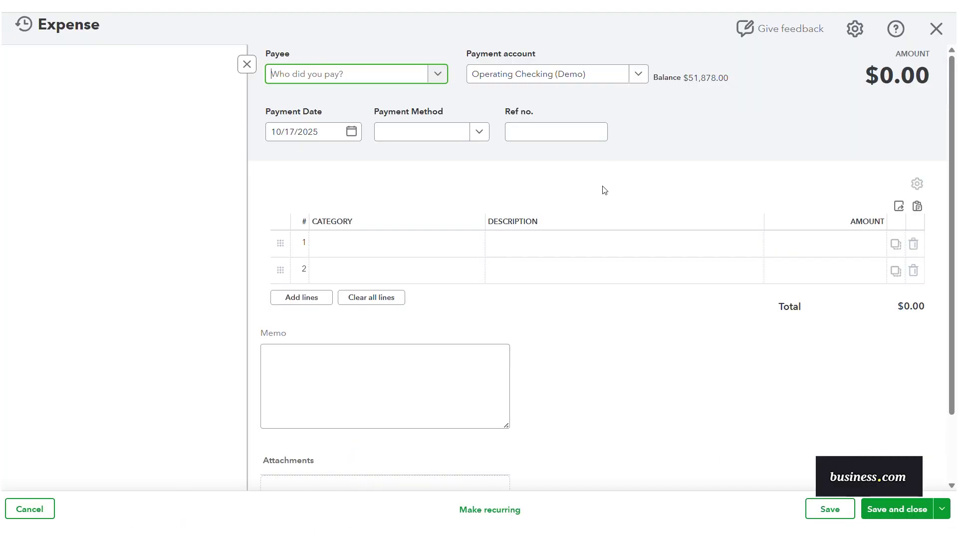
click(439, 77)
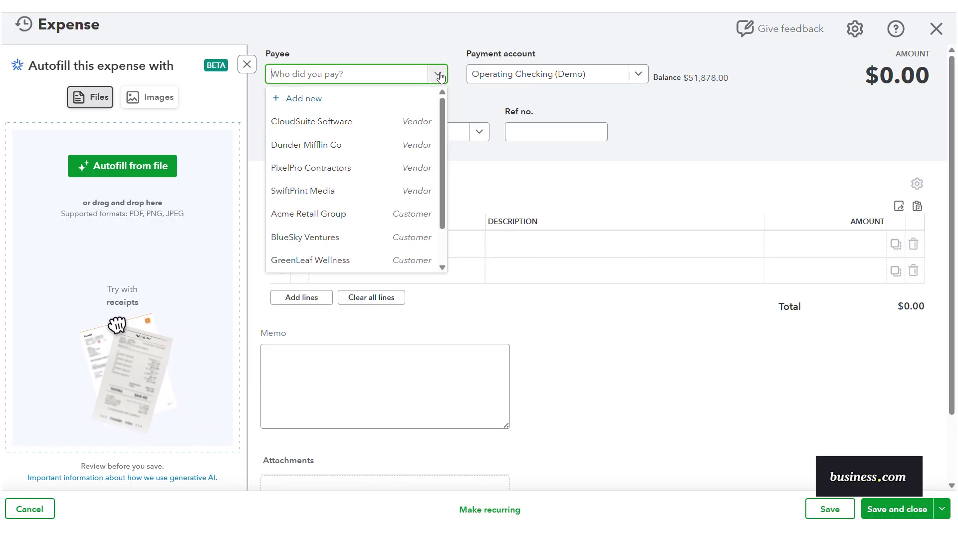
click(368, 151)
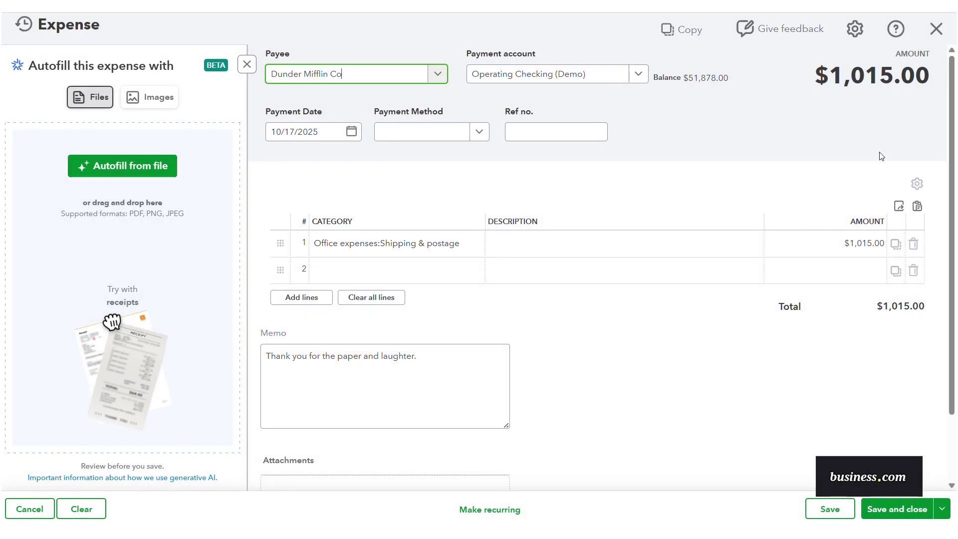
click(935, 30)
mouse_move(21, 345)
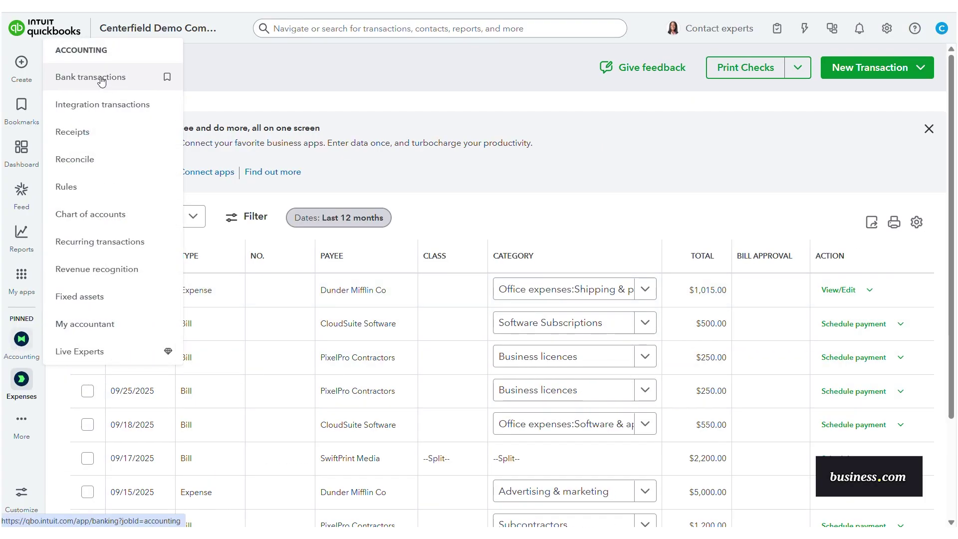
View Operating Checking's five posted bank transactions, then return to the three pending ones
click(105, 77)
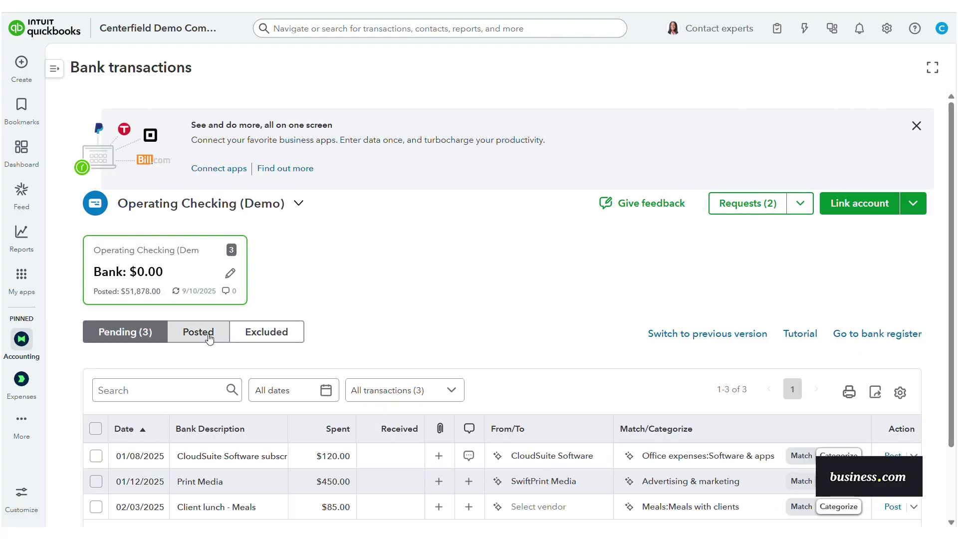
click(204, 334)
scroll(650, 322, down, 2)
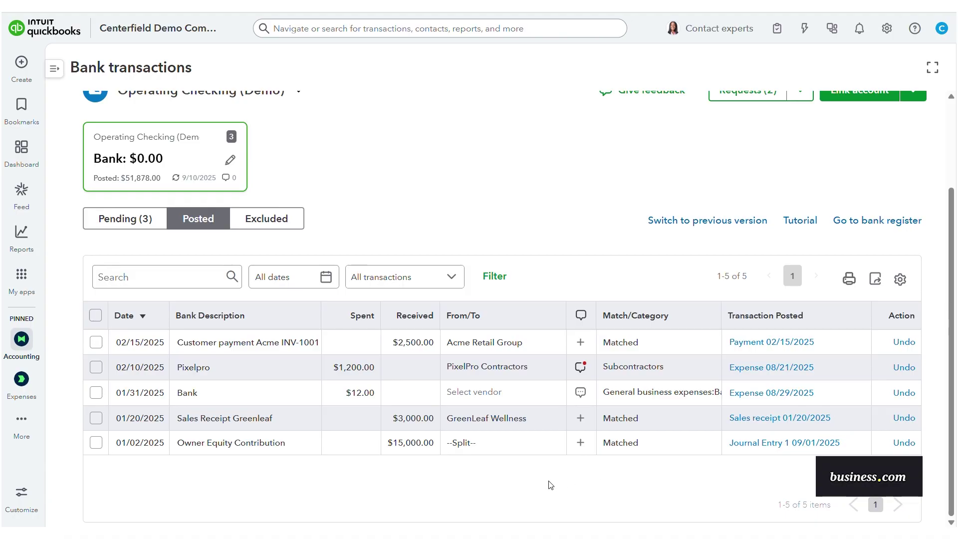
click(125, 218)
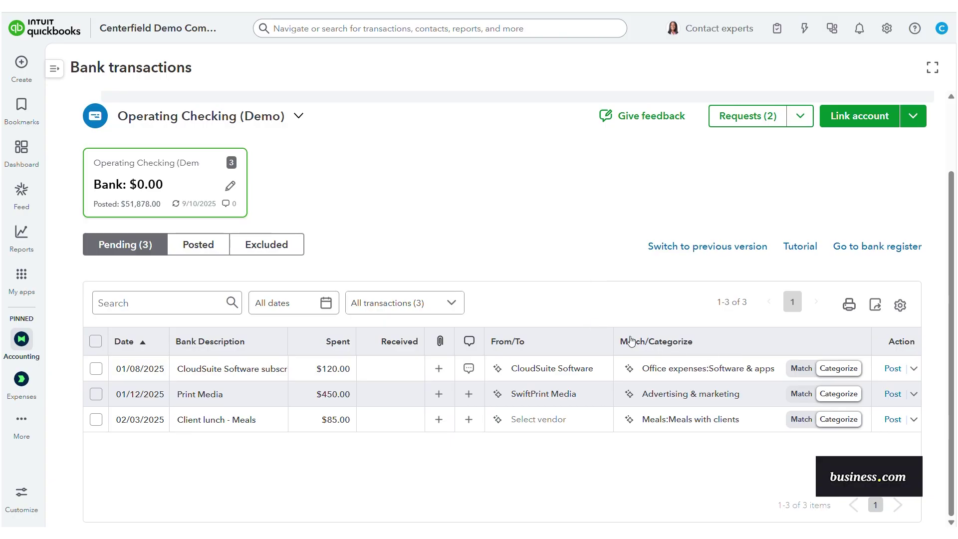
Review CloudSuite vendor details and the category suggestions for CloudSuite, Print Media and client lunch
click(496, 372)
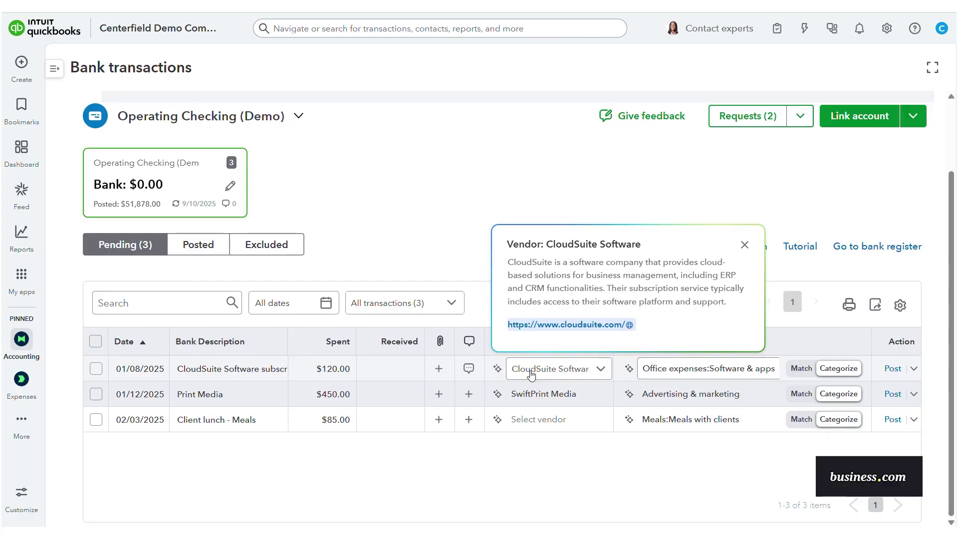
click(630, 371)
click(628, 394)
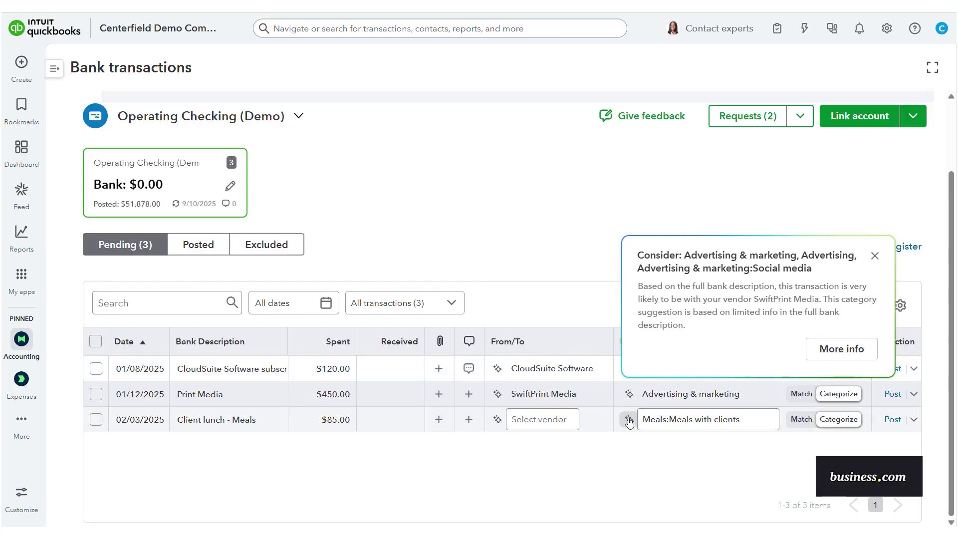
click(629, 420)
click(507, 463)
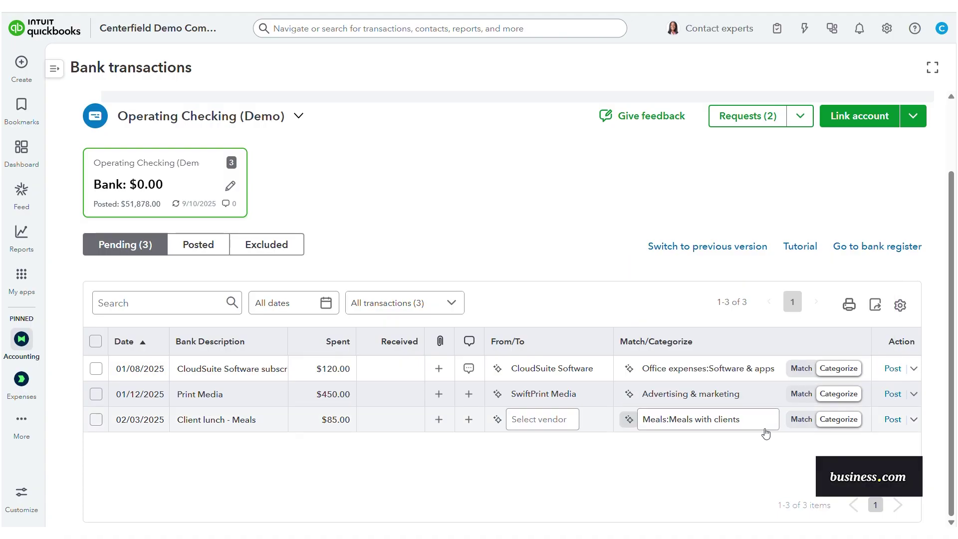
Check CloudSuite's categorization history, assign Office expenses:Software & apps, and open its comment thread
click(915, 369)
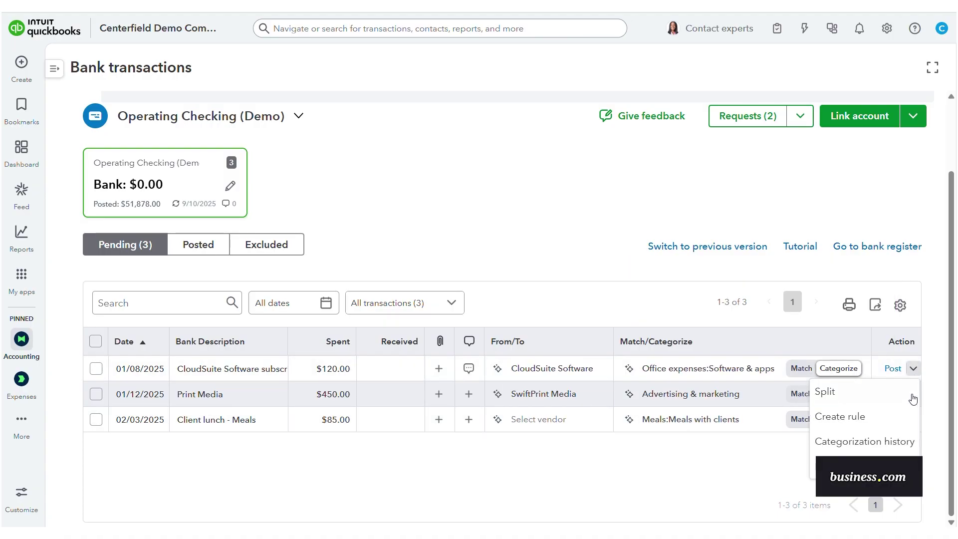
click(877, 446)
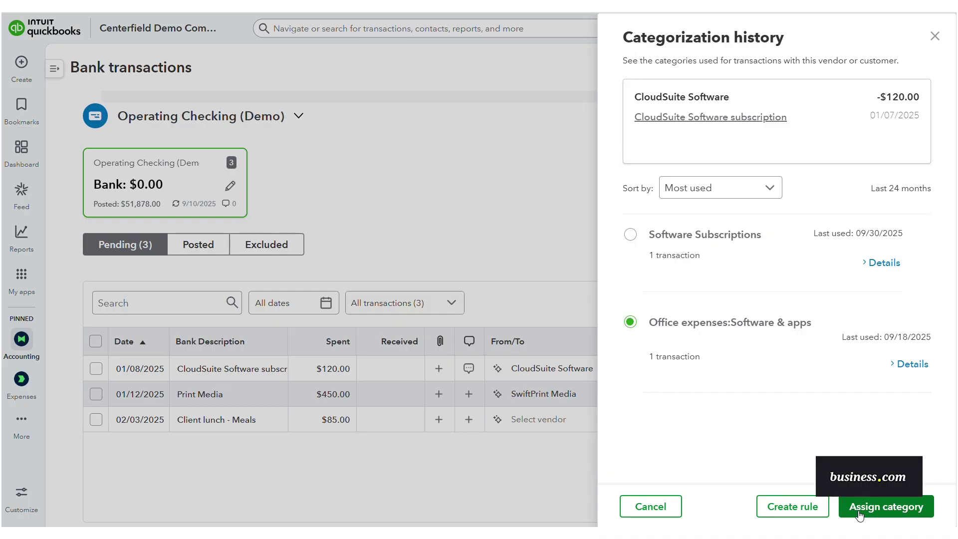
click(934, 37)
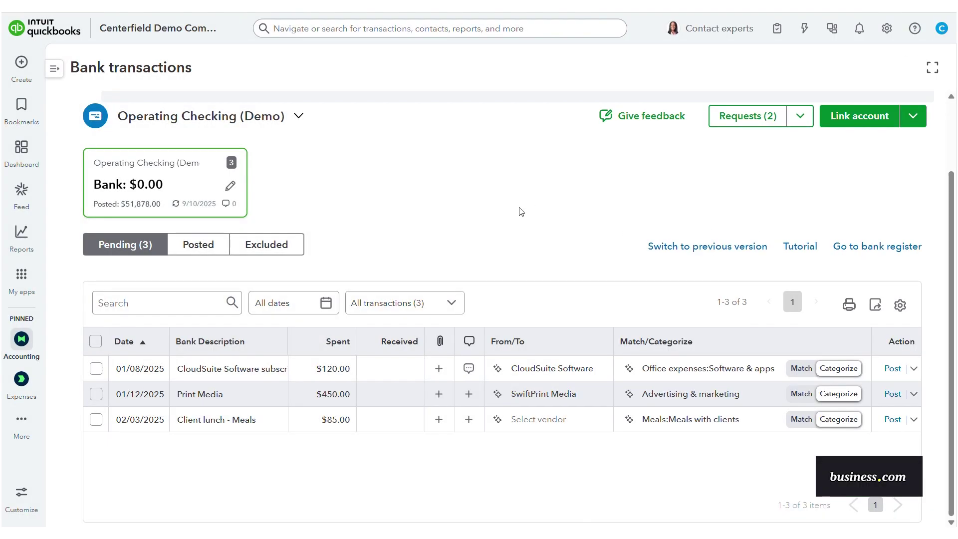
click(469, 369)
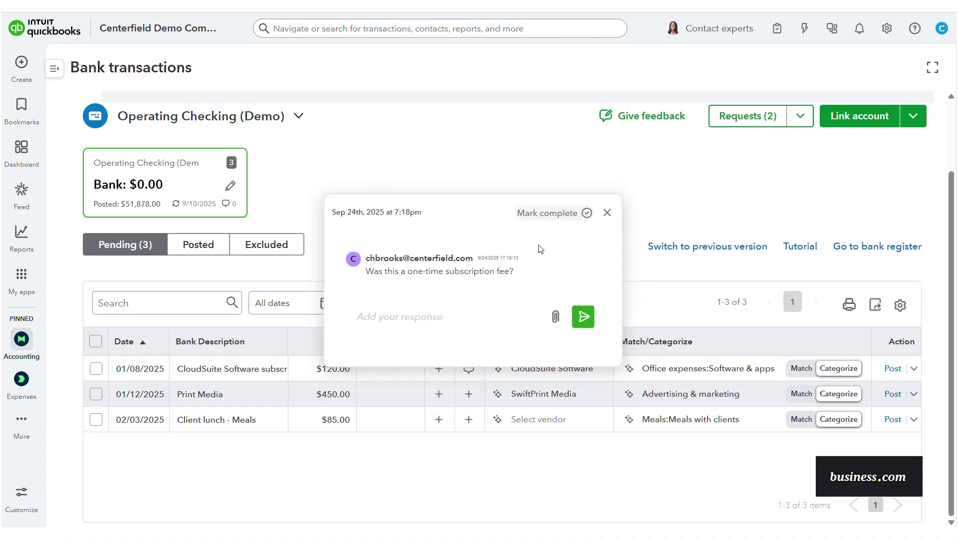
Close the CloudSuite comments, then draft and discard a Print Media details-and-receipt request
click(608, 213)
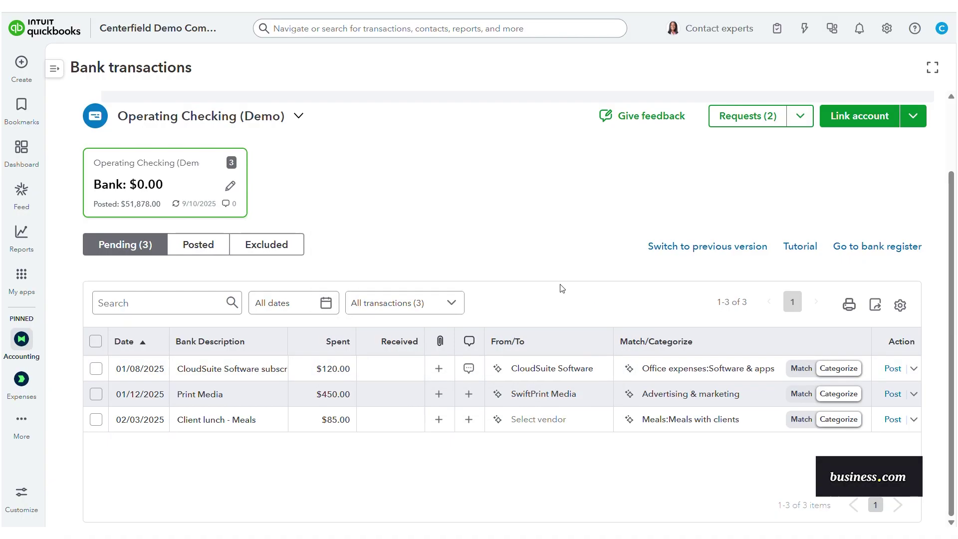
click(470, 395)
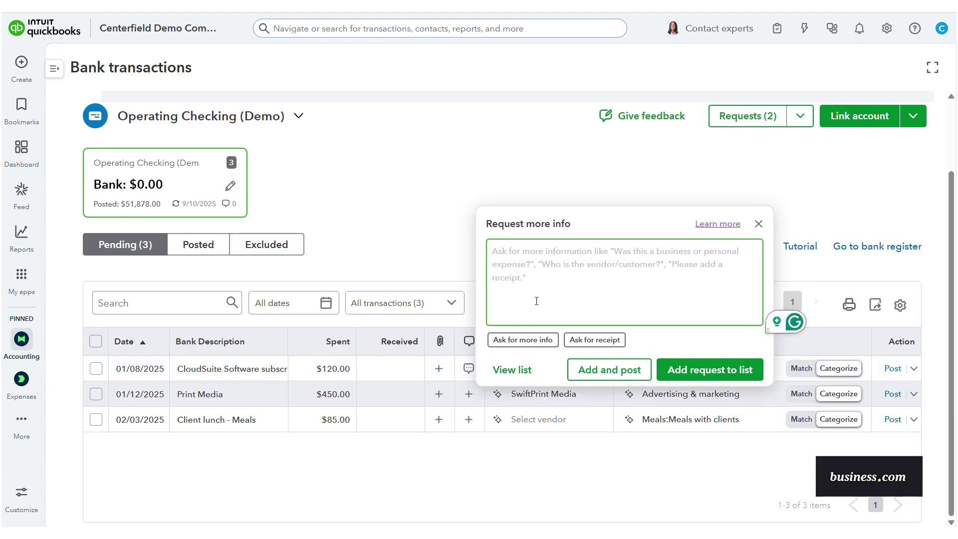
click(527, 343)
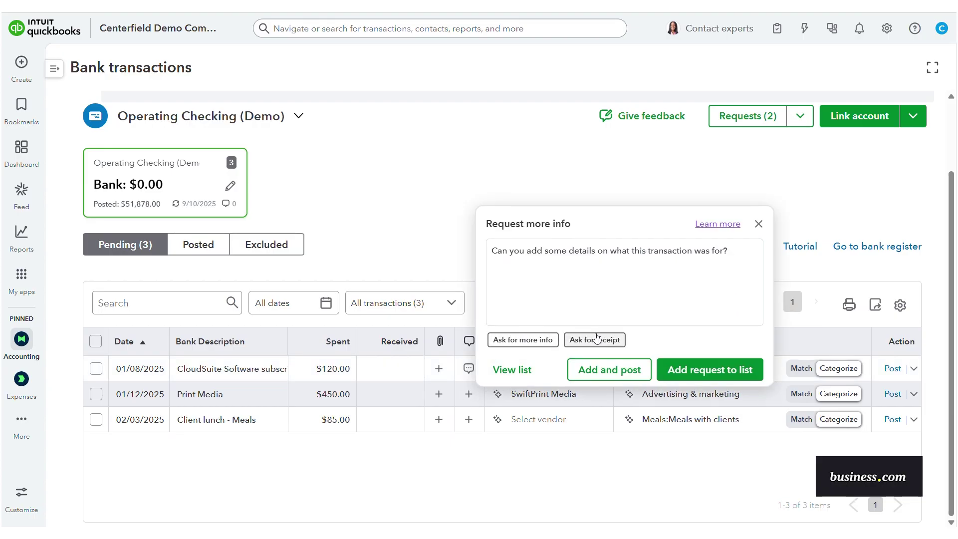
click(614, 341)
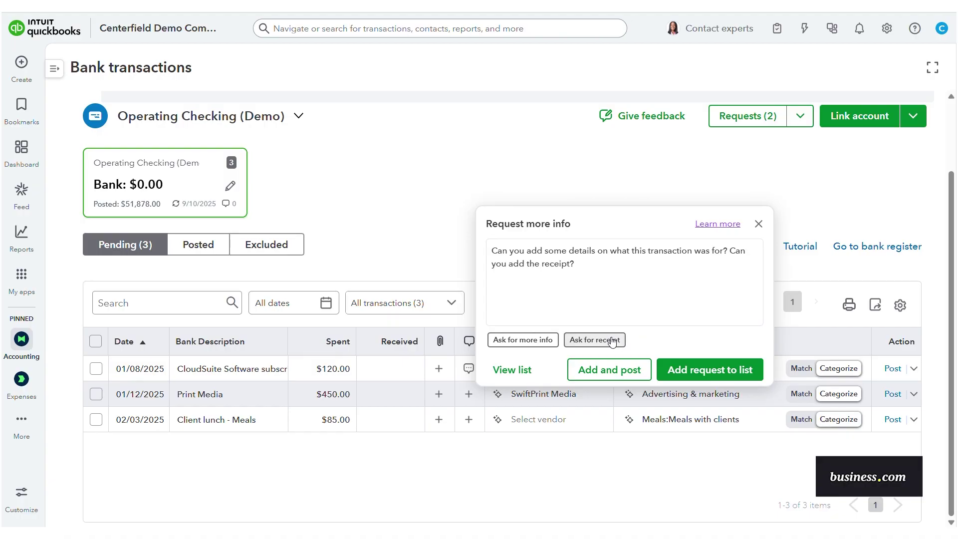
click(759, 224)
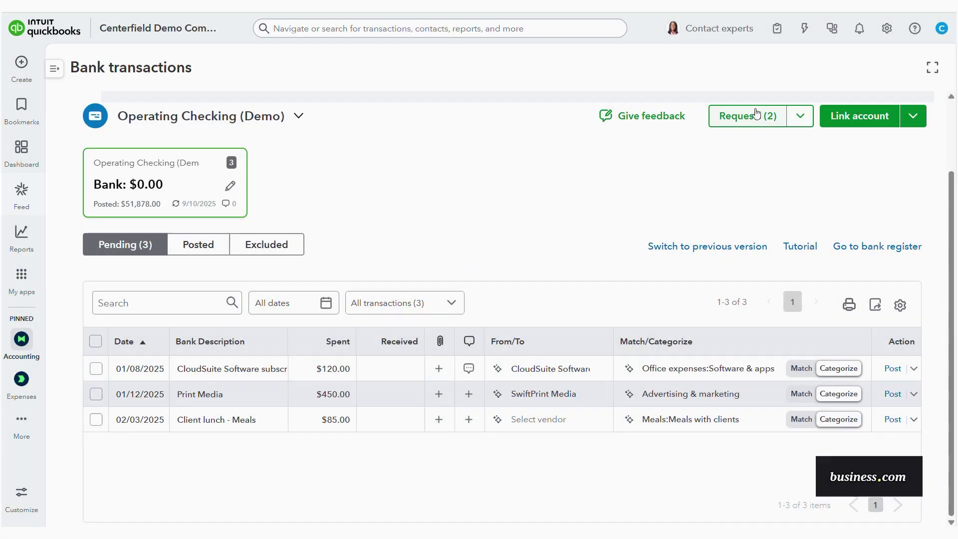
click(751, 115)
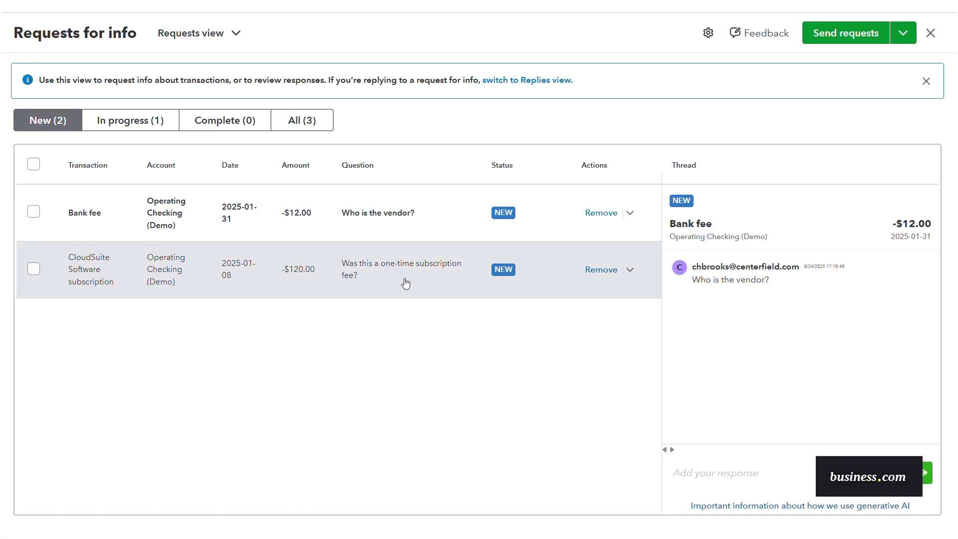
click(405, 282)
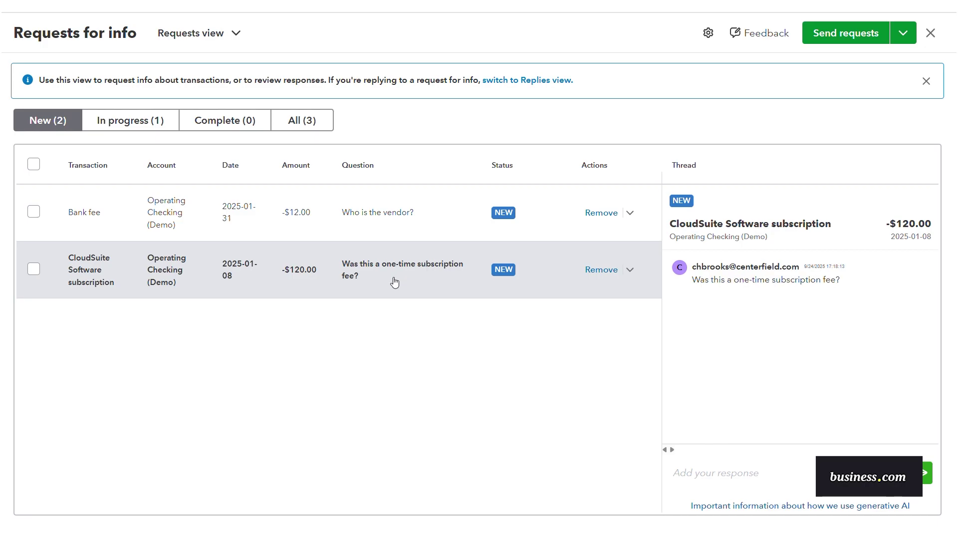
click(145, 125)
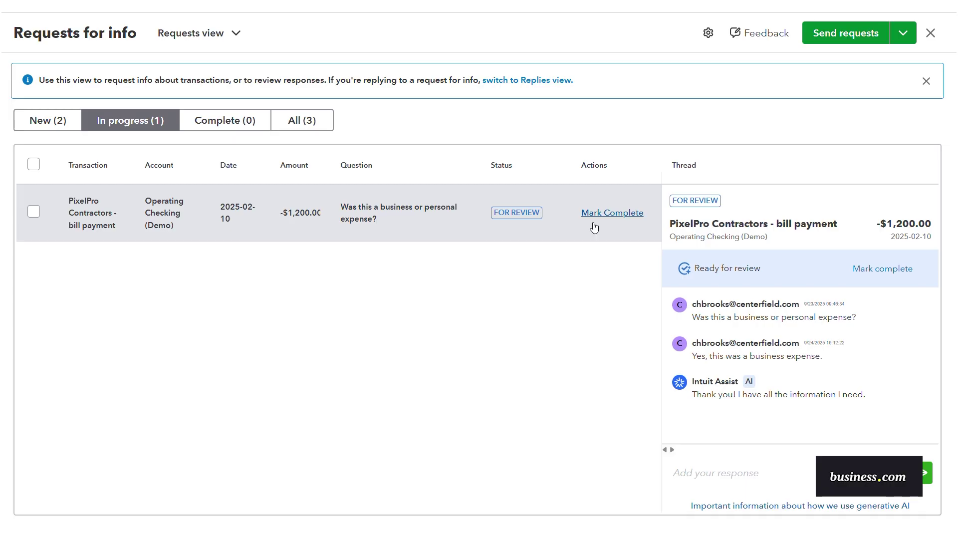
click(232, 34)
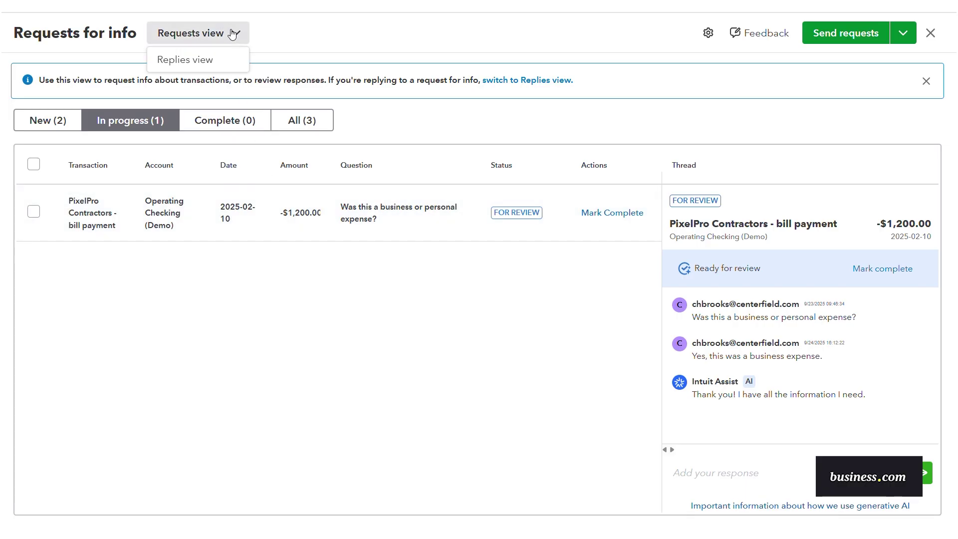
click(192, 65)
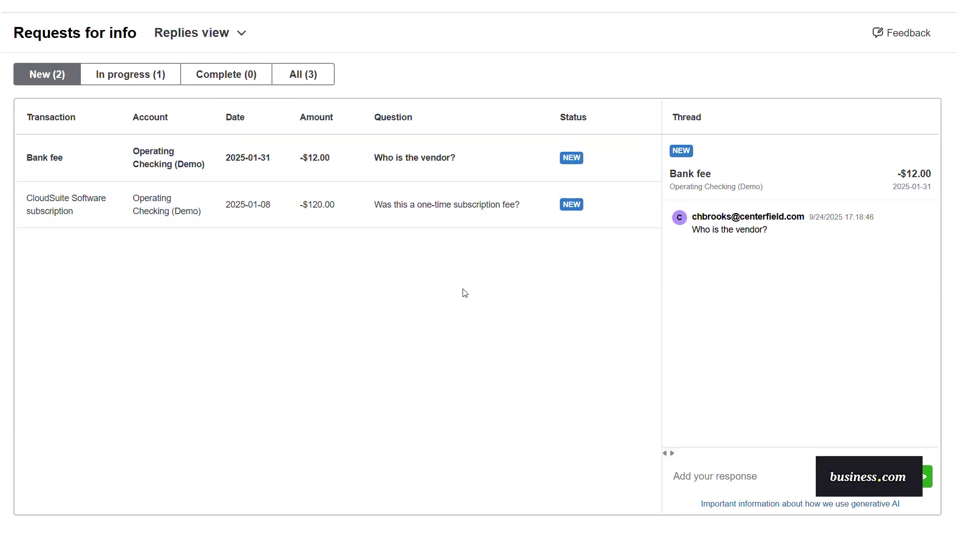
click(481, 216)
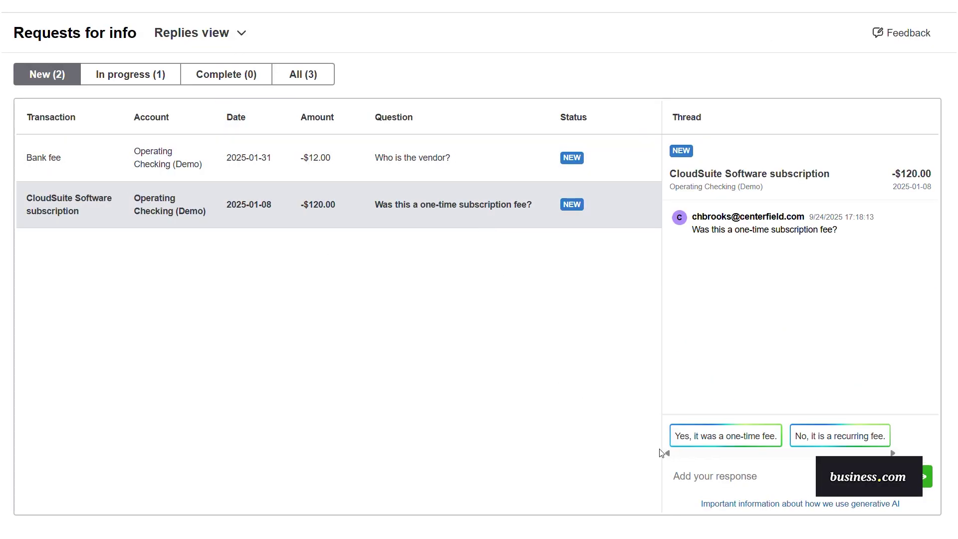
click(766, 441)
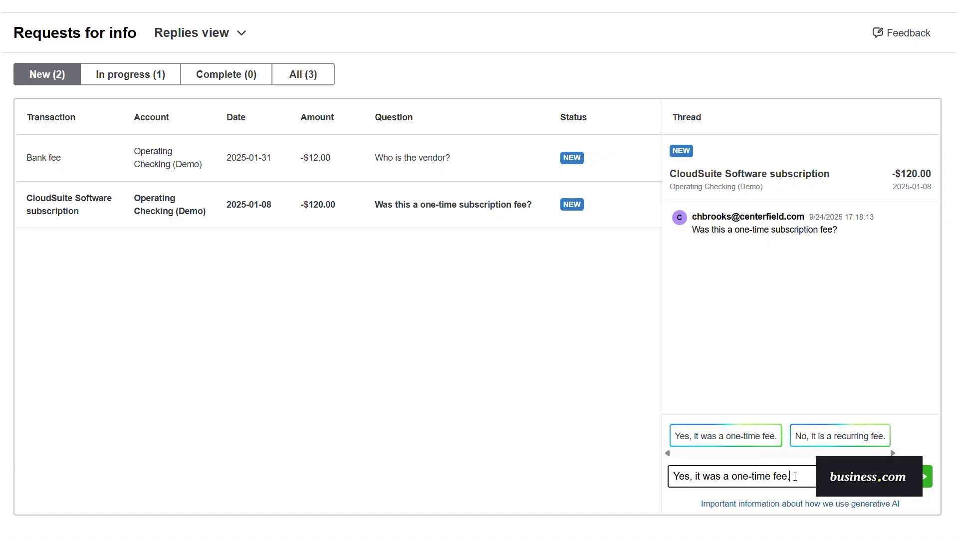
drag(800, 482, 658, 477)
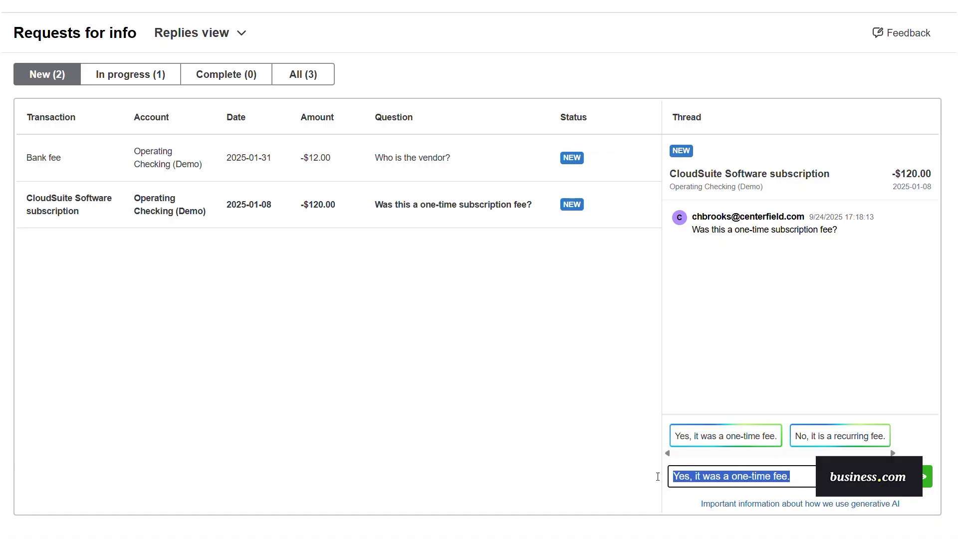
text(sdfdfgh)
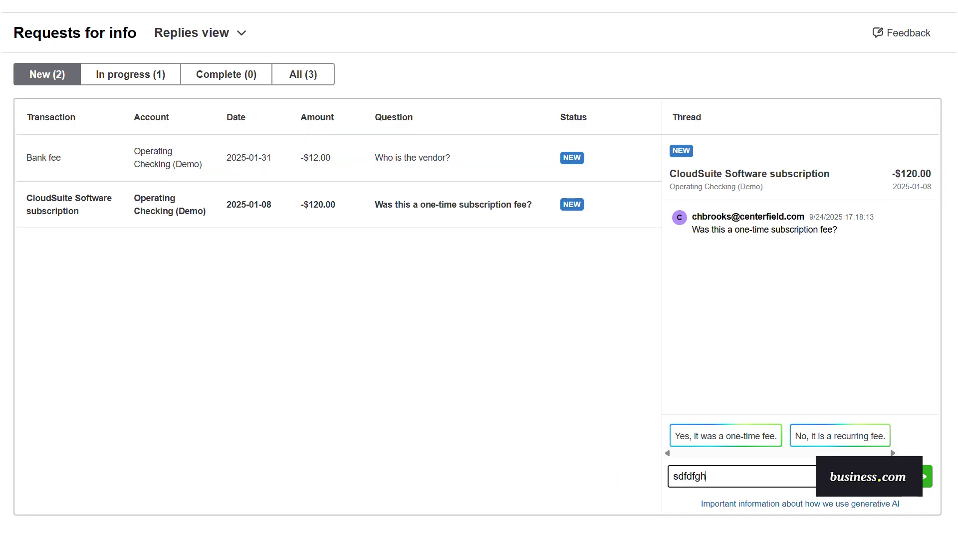
mouse_move(21, 345)
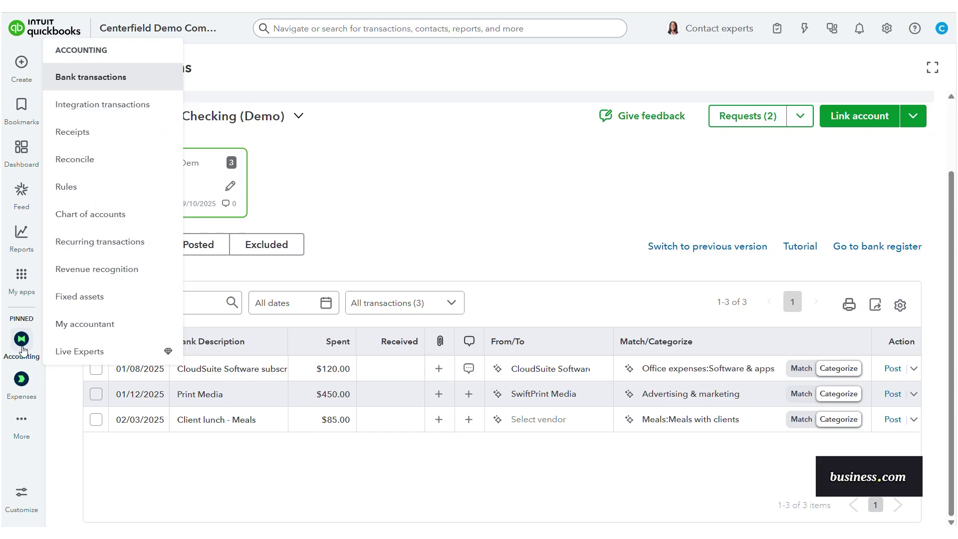
Reconcile Operating Checking (Demo) with ending balance 19,288.00 dated 09/30/2025
click(97, 159)
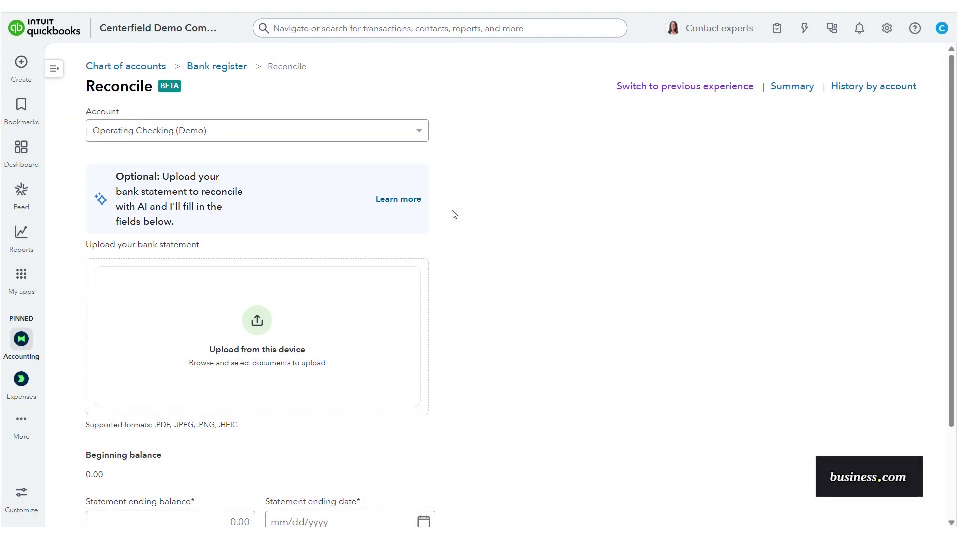
click(419, 133)
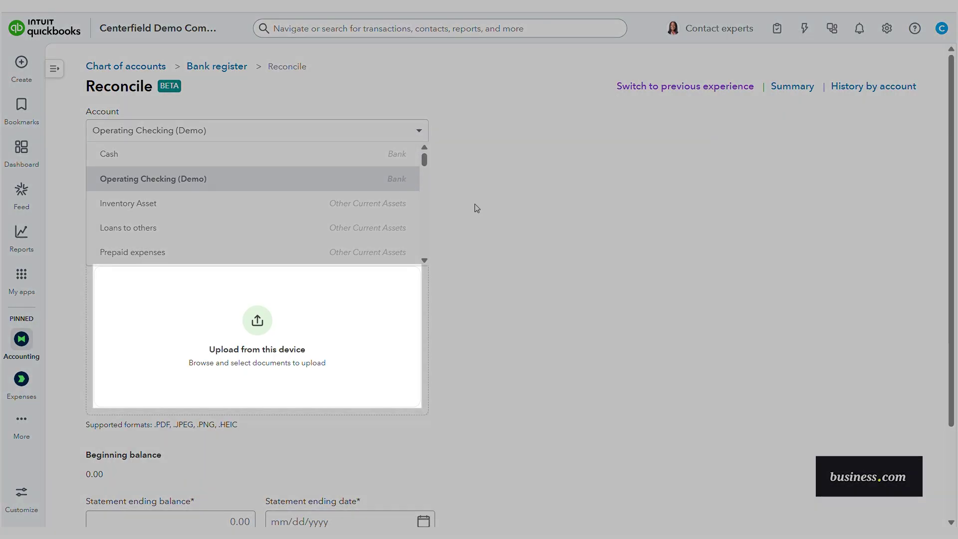
click(480, 214)
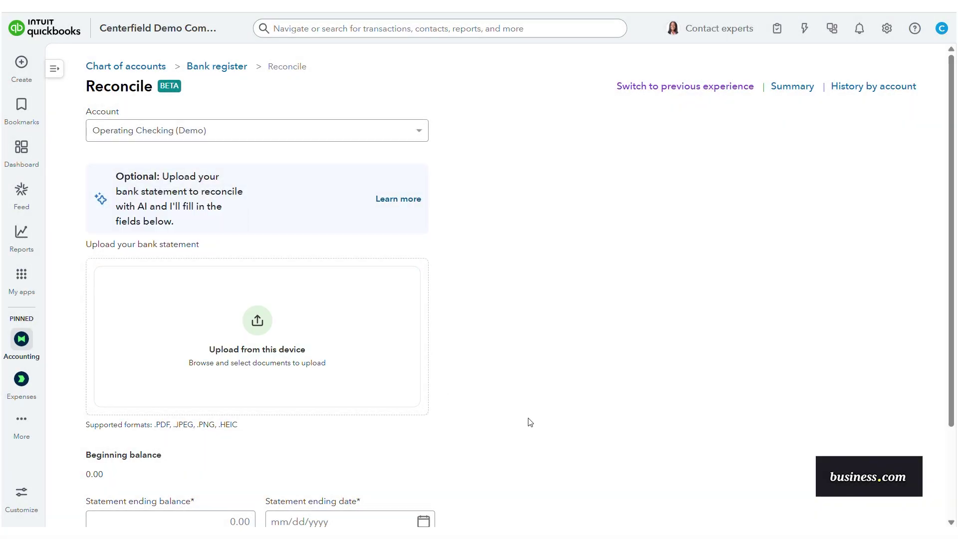
scroll(530, 414, down, 2)
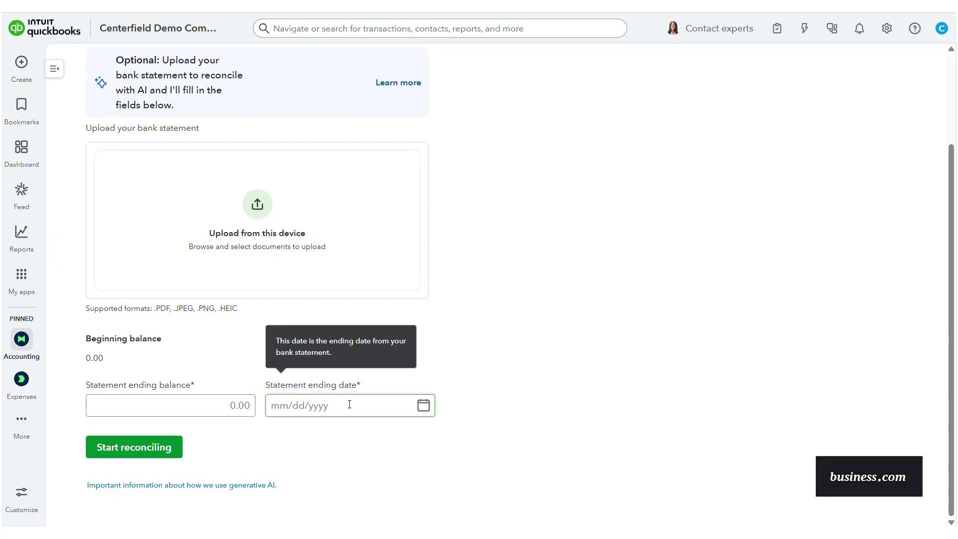
click(249, 401)
text(1)
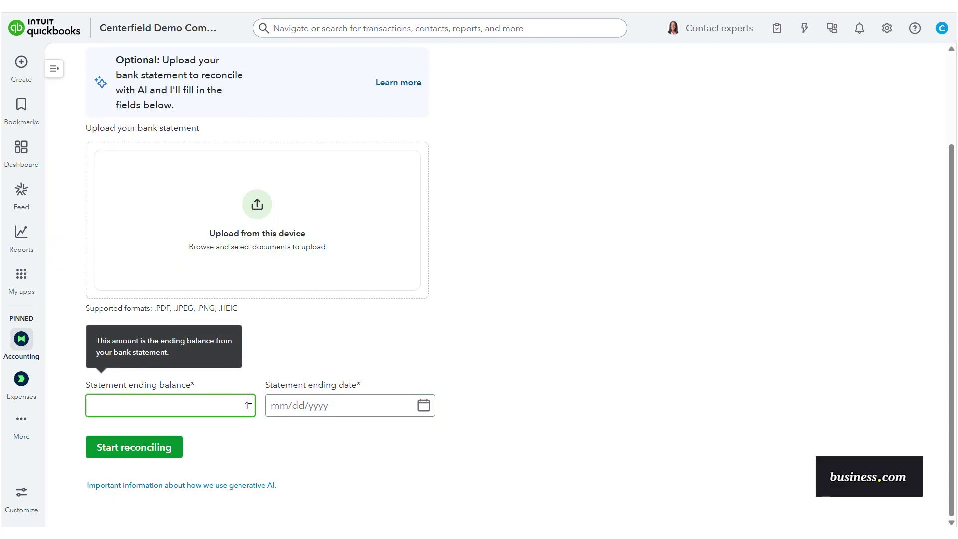
text(9288)
click(423, 405)
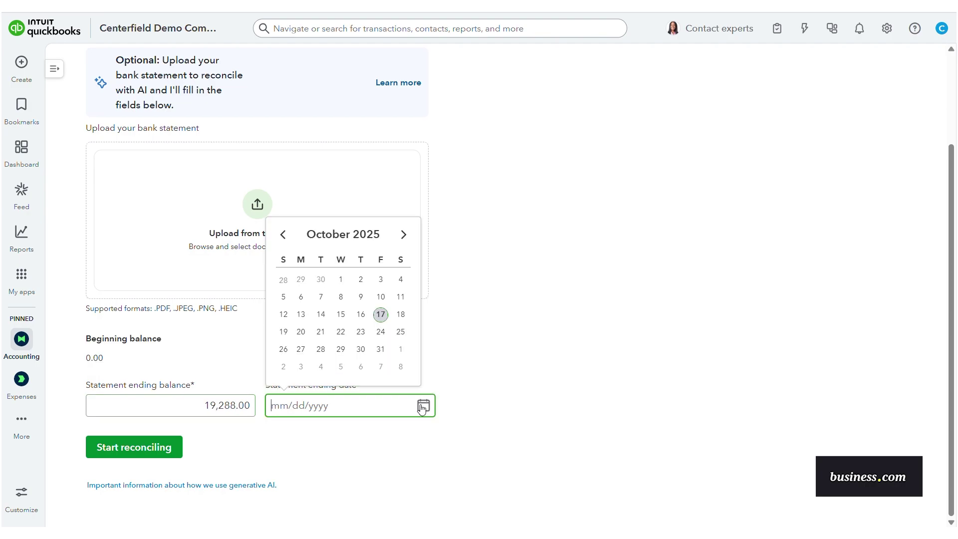
click(321, 279)
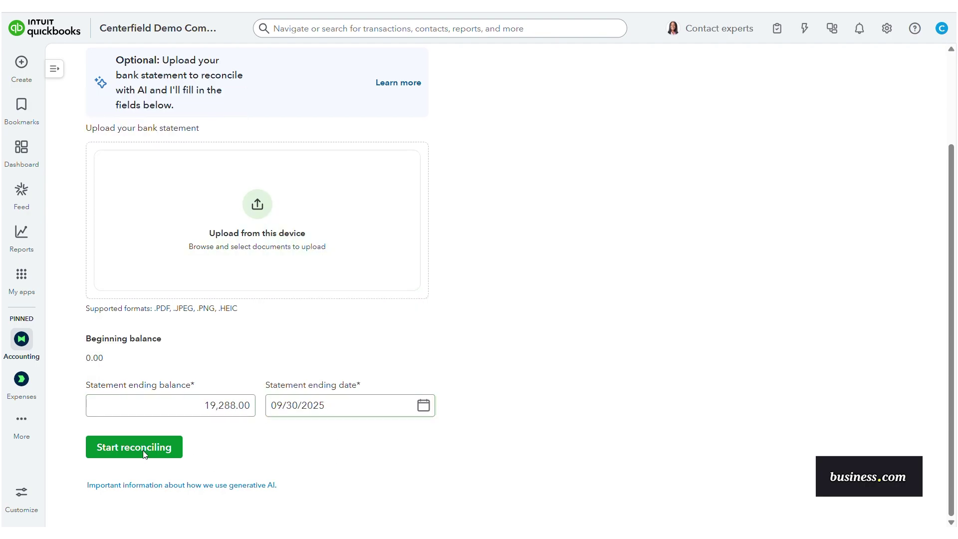
click(143, 451)
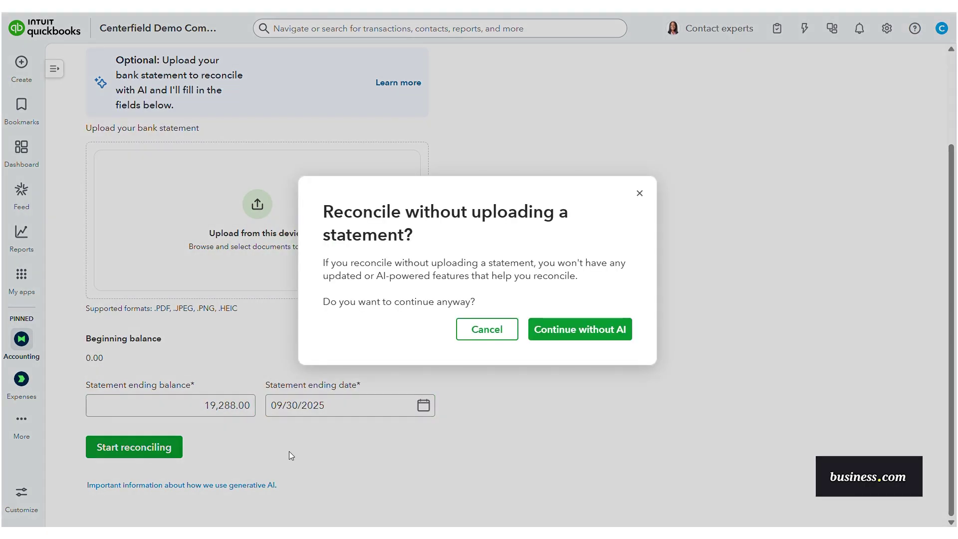
click(571, 329)
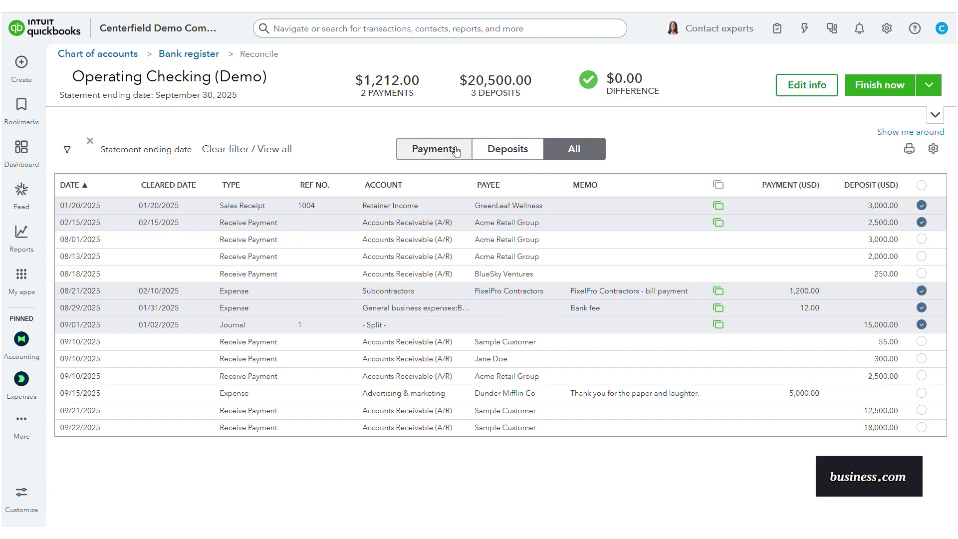
click(434, 149)
click(508, 150)
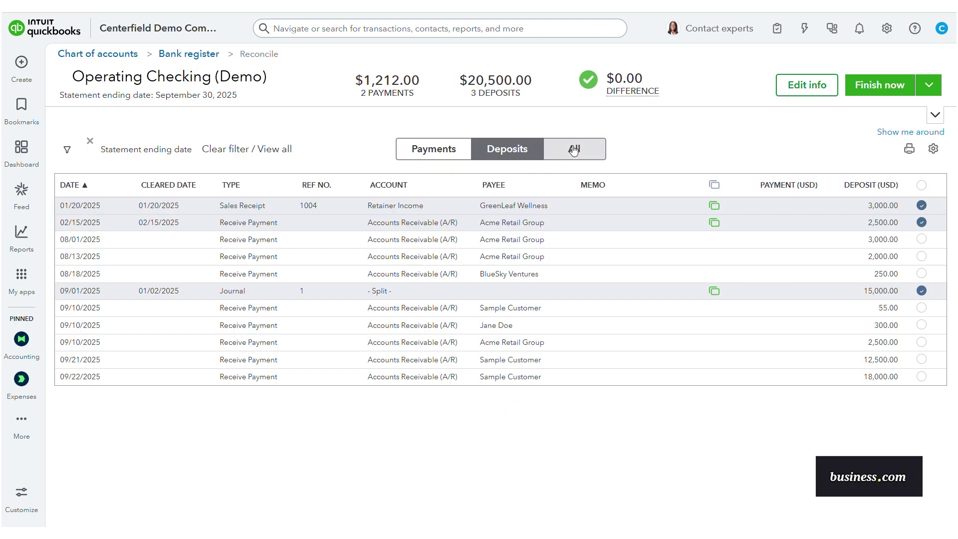
click(574, 150)
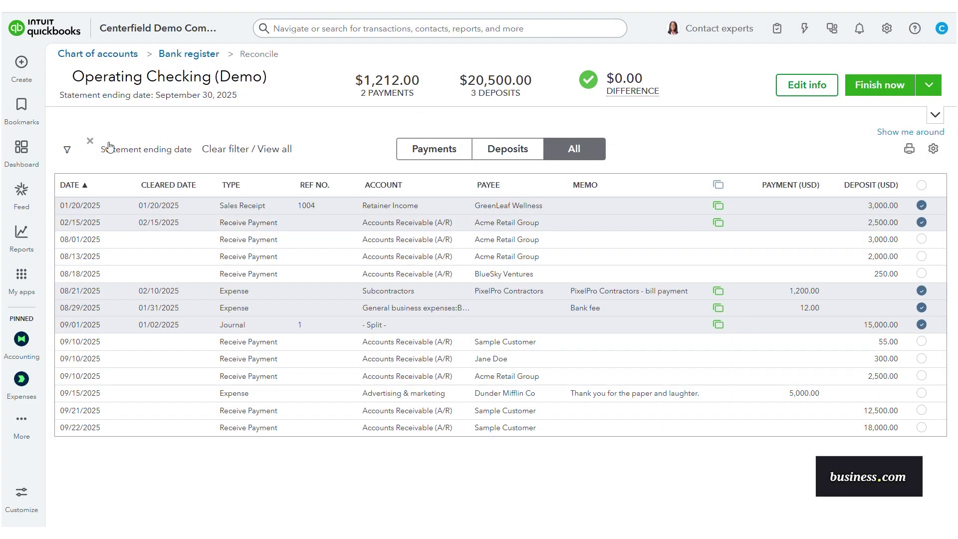
click(65, 152)
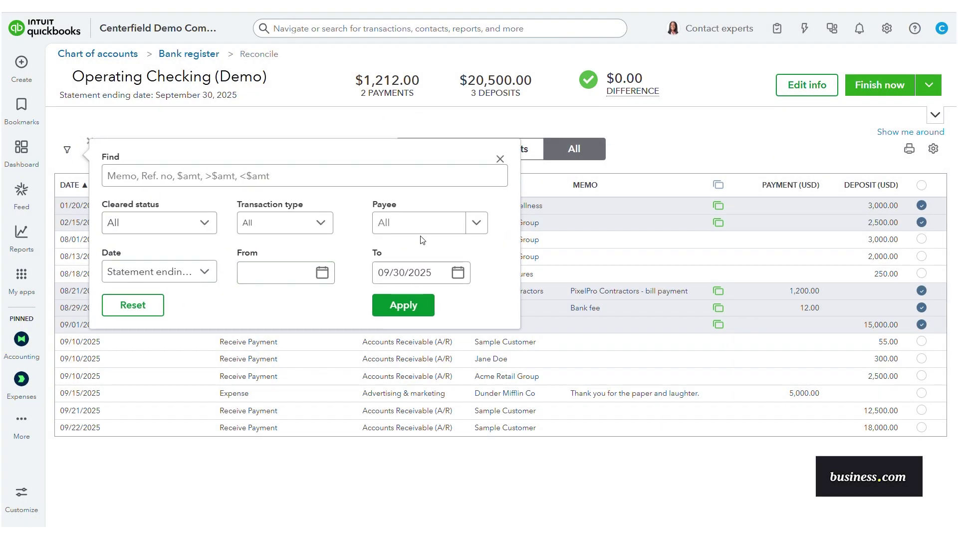
click(500, 160)
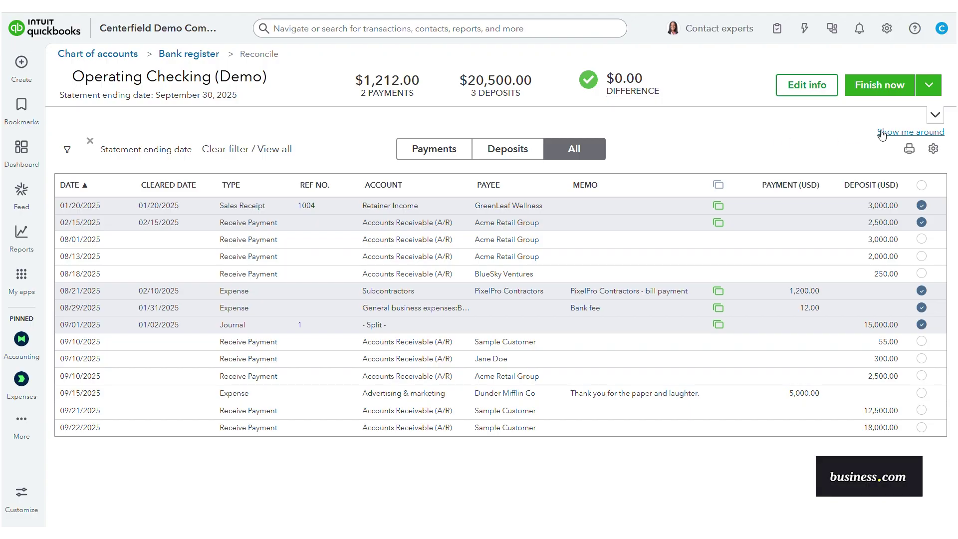
click(930, 88)
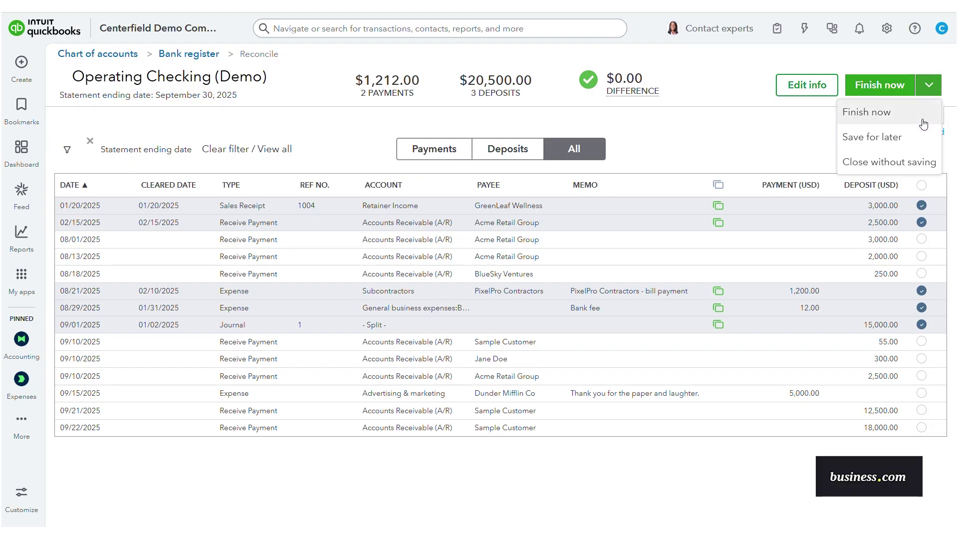
click(737, 137)
mouse_move(22, 238)
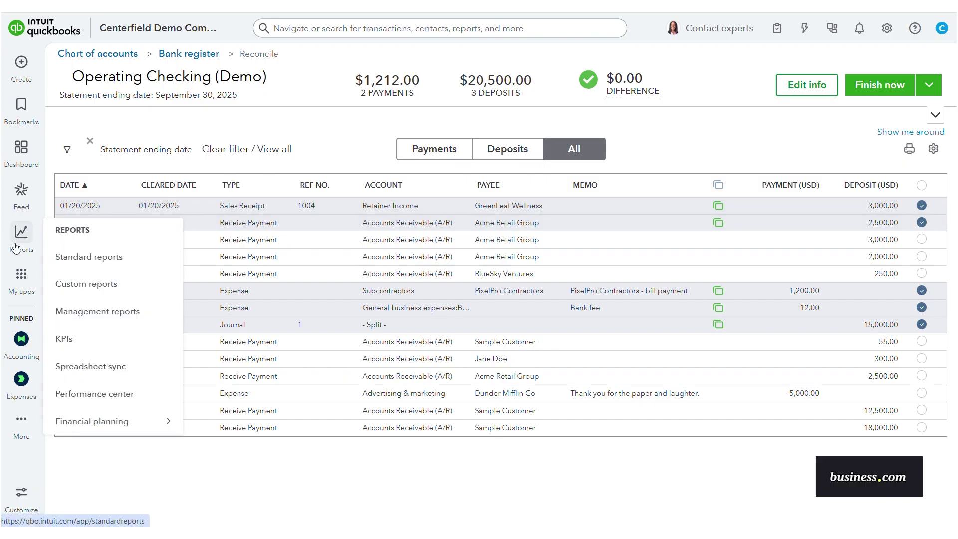
Close the reconciliation without saving, glance at Reports, then open the Business Feed
click(930, 95)
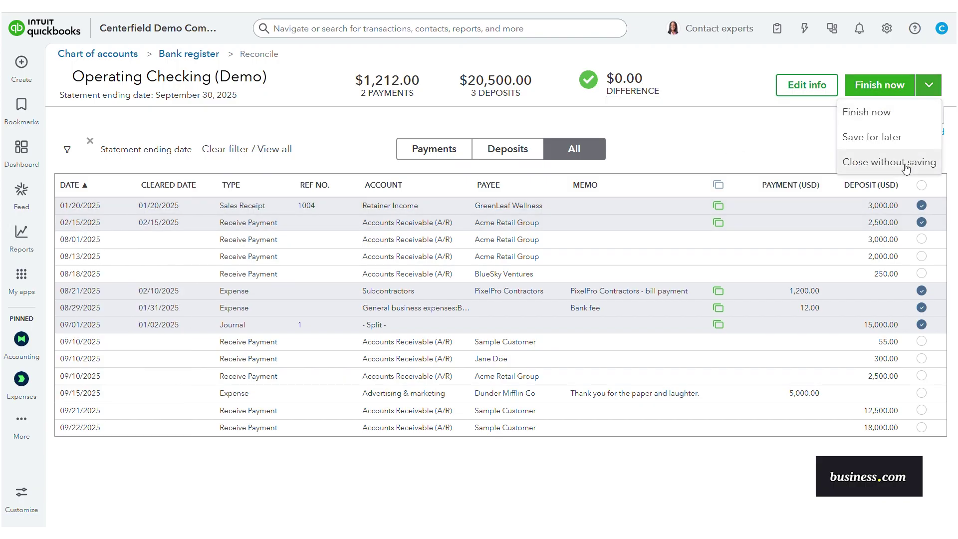
click(902, 161)
click(379, 349)
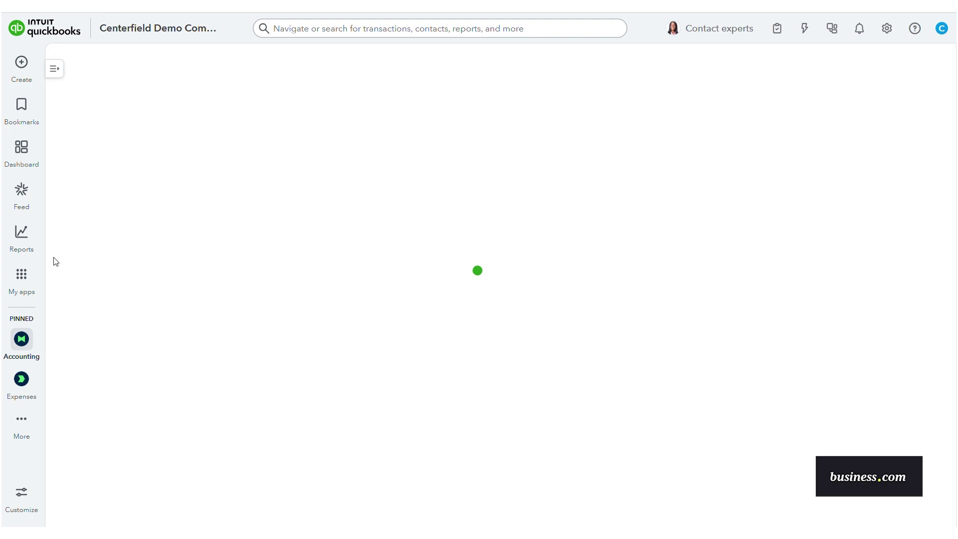
click(23, 245)
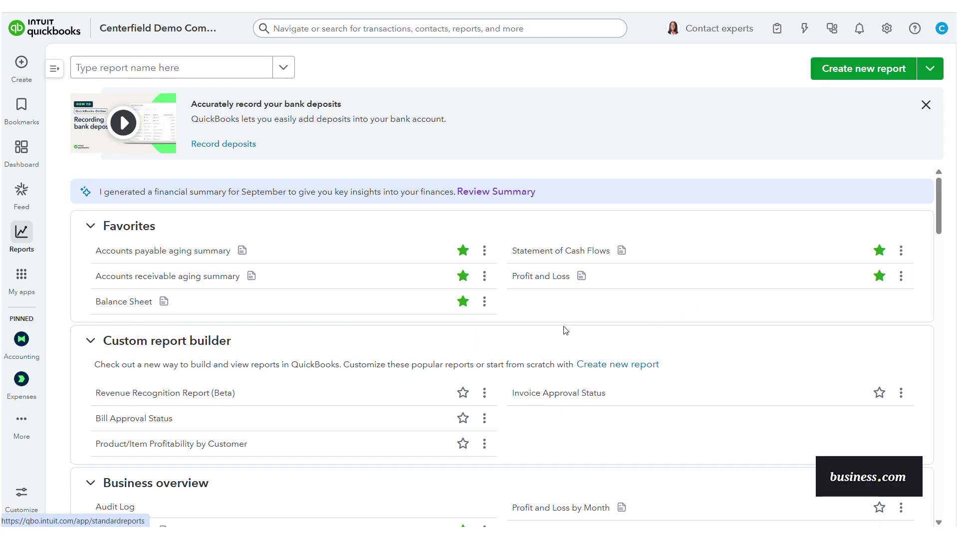
click(25, 189)
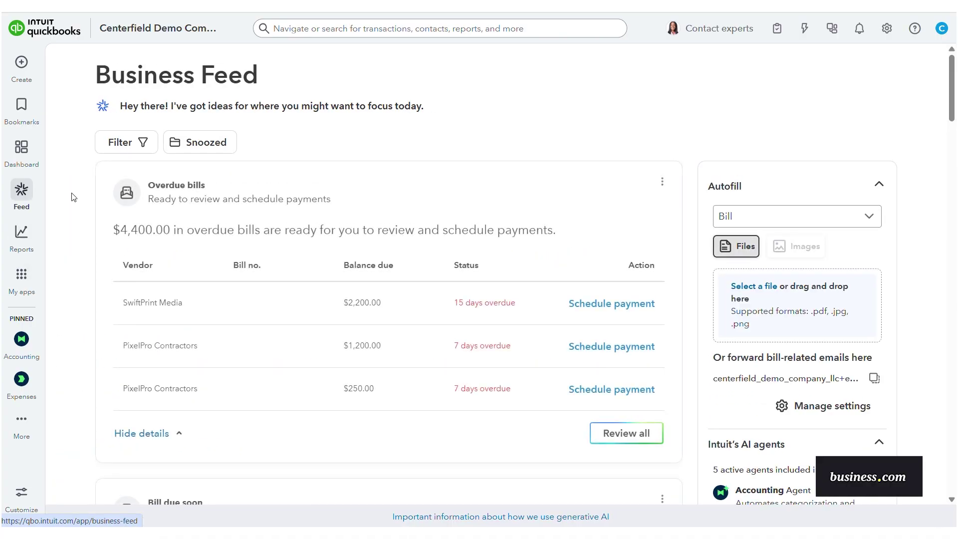
scroll(619, 137, down, 4)
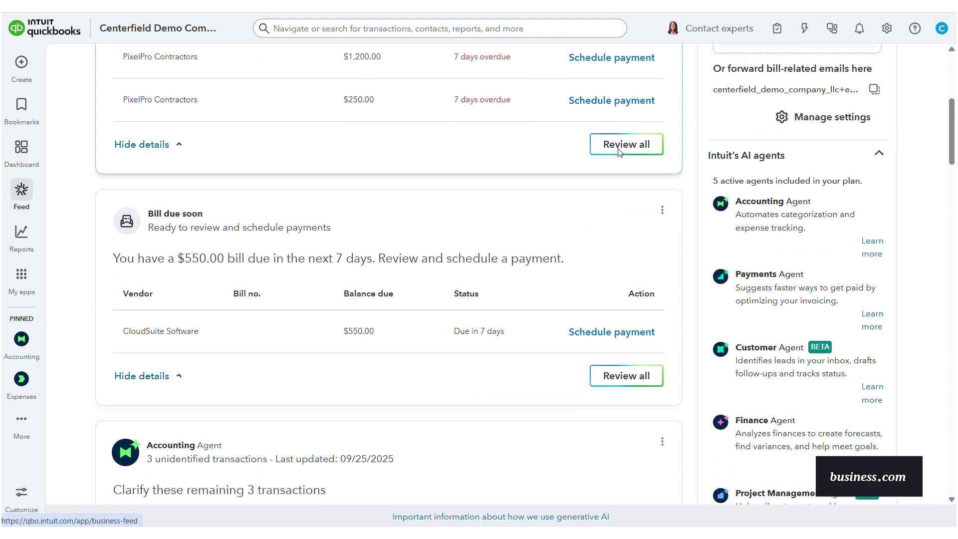
scroll(617, 149, down, 2)
scroll(616, 164, down, 4)
scroll(611, 181, down, 3)
scroll(611, 182, down, 3)
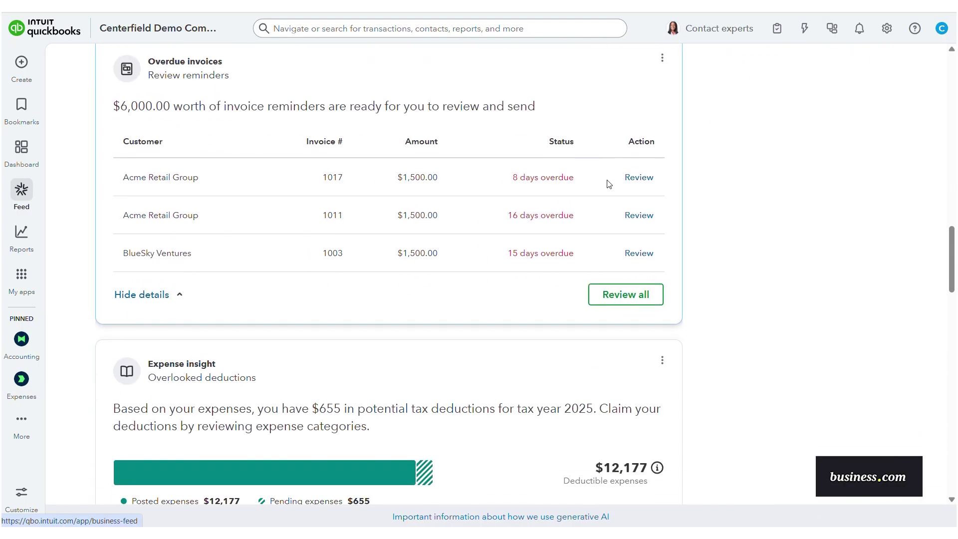
scroll(607, 183, down, 5)
scroll(606, 188, down, 1)
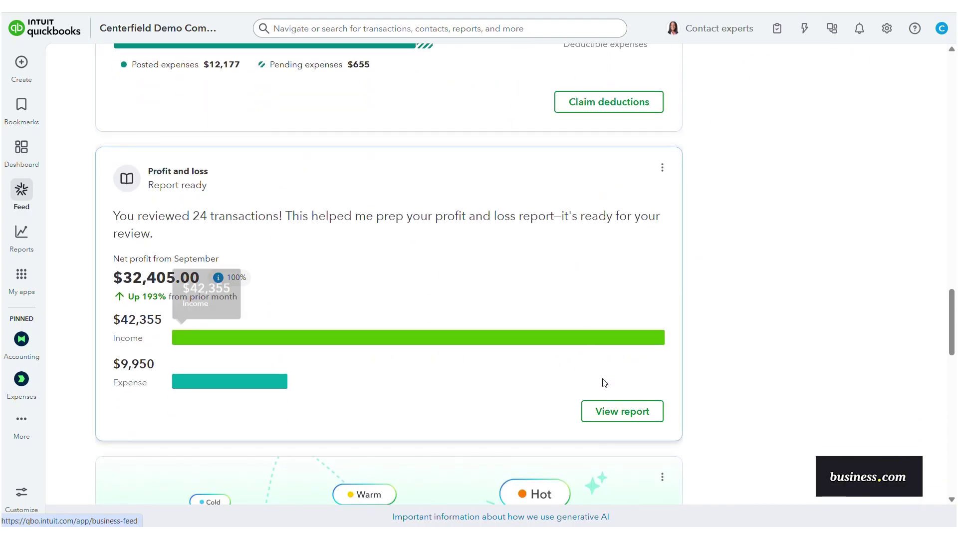
Open the September 2025 Profit and Loss report from the feed's profit card
click(619, 416)
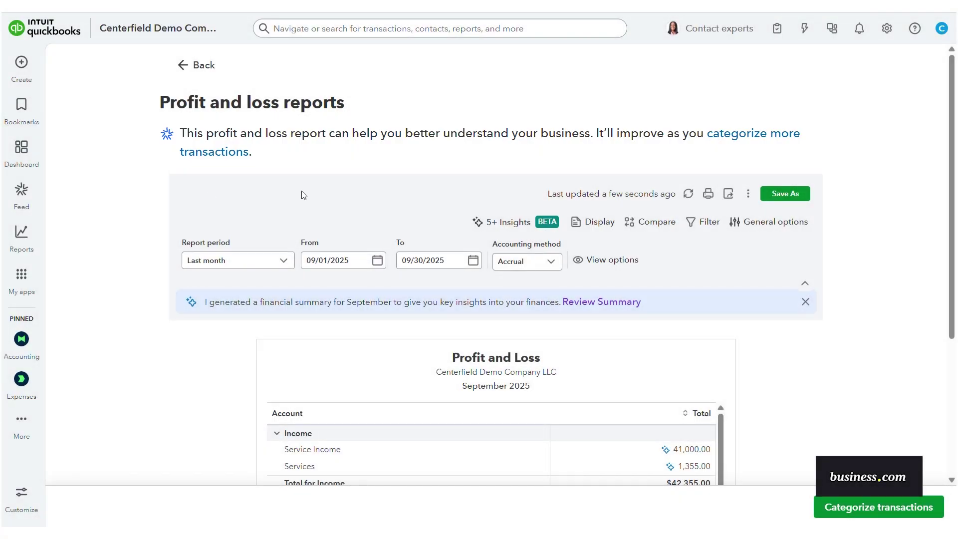
Show all report insights, run the Accounting Agent analysis, and open the 556% Service Income insight
click(514, 227)
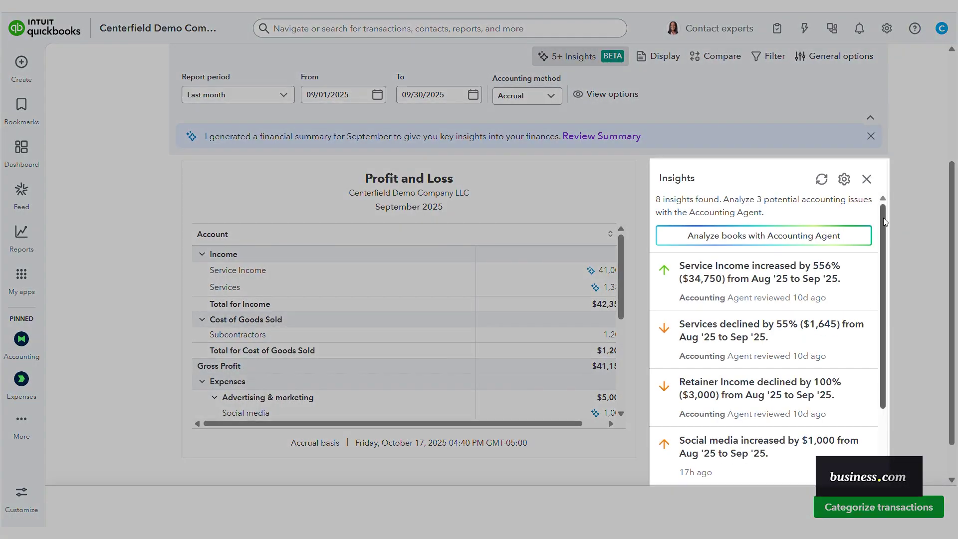
mouse_move(885, 225)
mouse_down()
mouse_move(883, 351)
mouse_move(885, 222)
mouse_up()
click(782, 464)
click(767, 247)
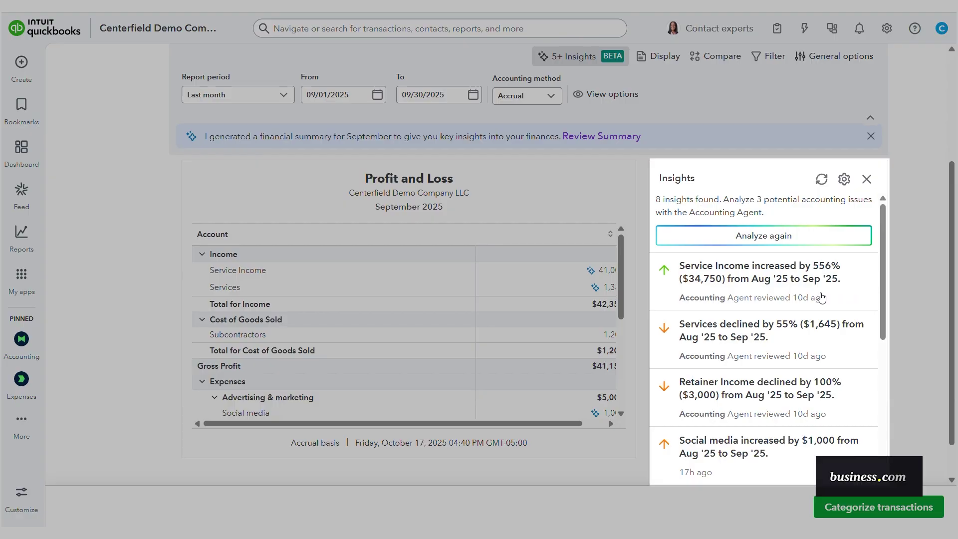
click(767, 298)
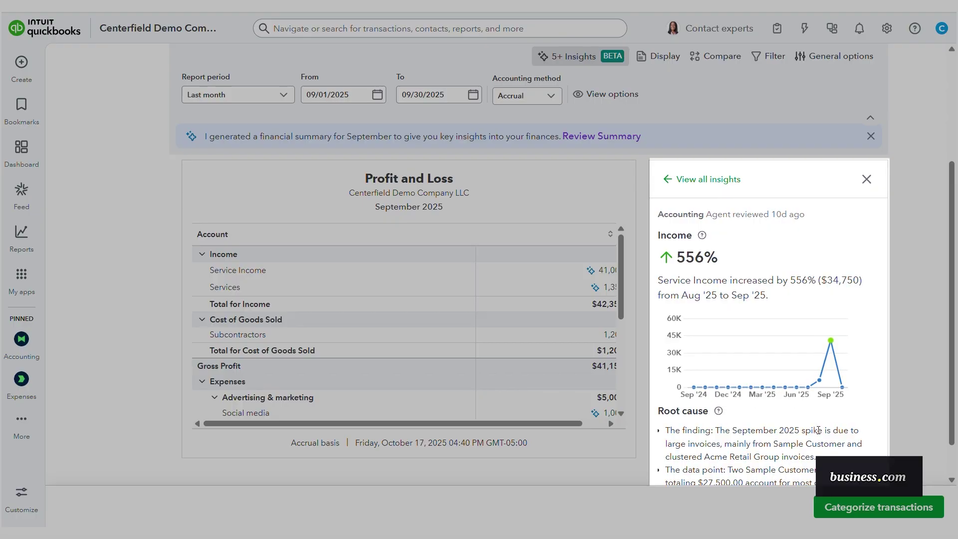
scroll(817, 428, down, 3)
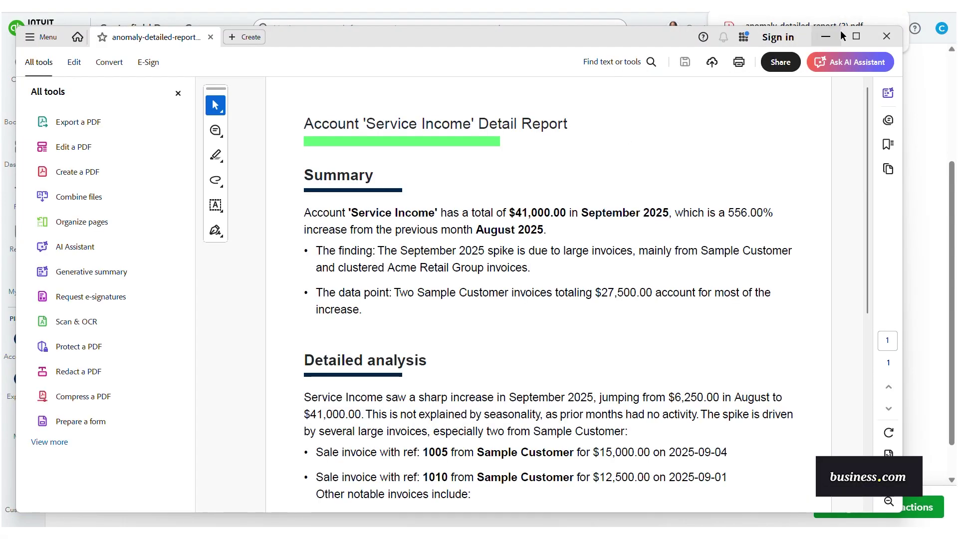
Maximize the Acrobat window to show the Service Income detail report full screen
click(856, 37)
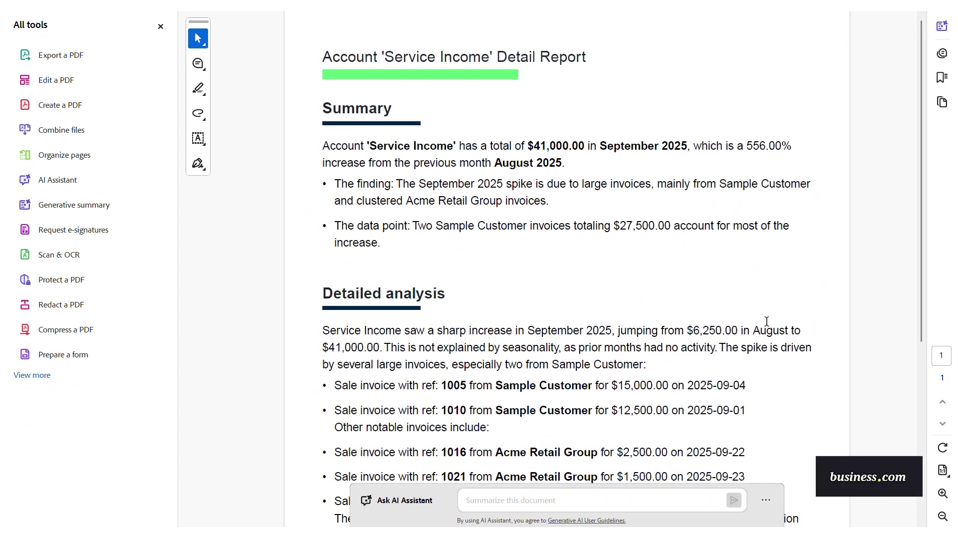
scroll(769, 330, down, 2)
scroll(769, 331, down, 1)
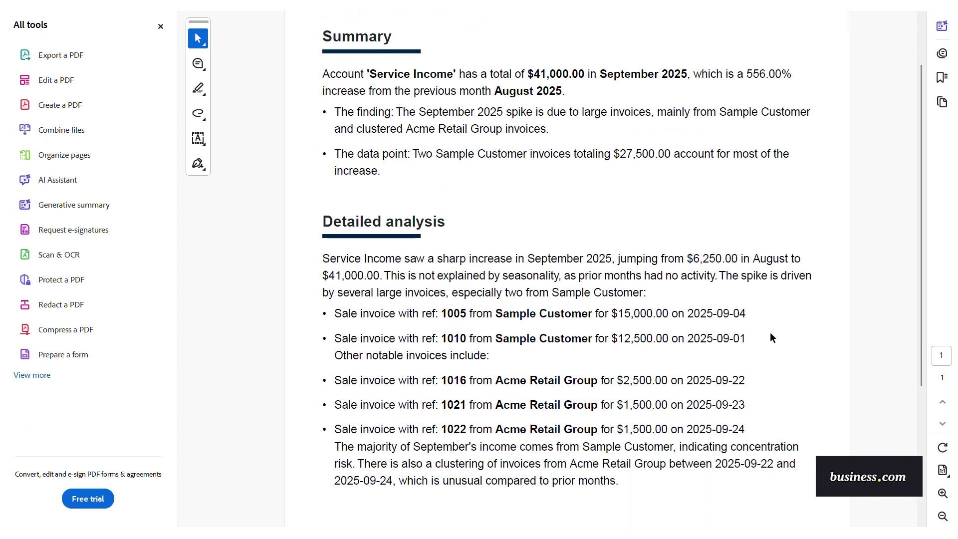
scroll(771, 333, down, 2)
scroll(770, 333, up, 2)
scroll(771, 333, up, 3)
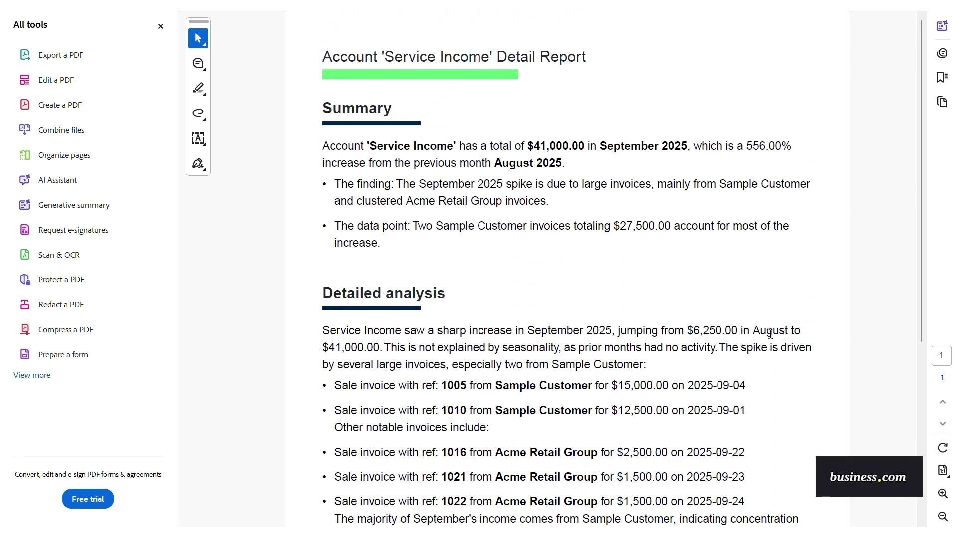